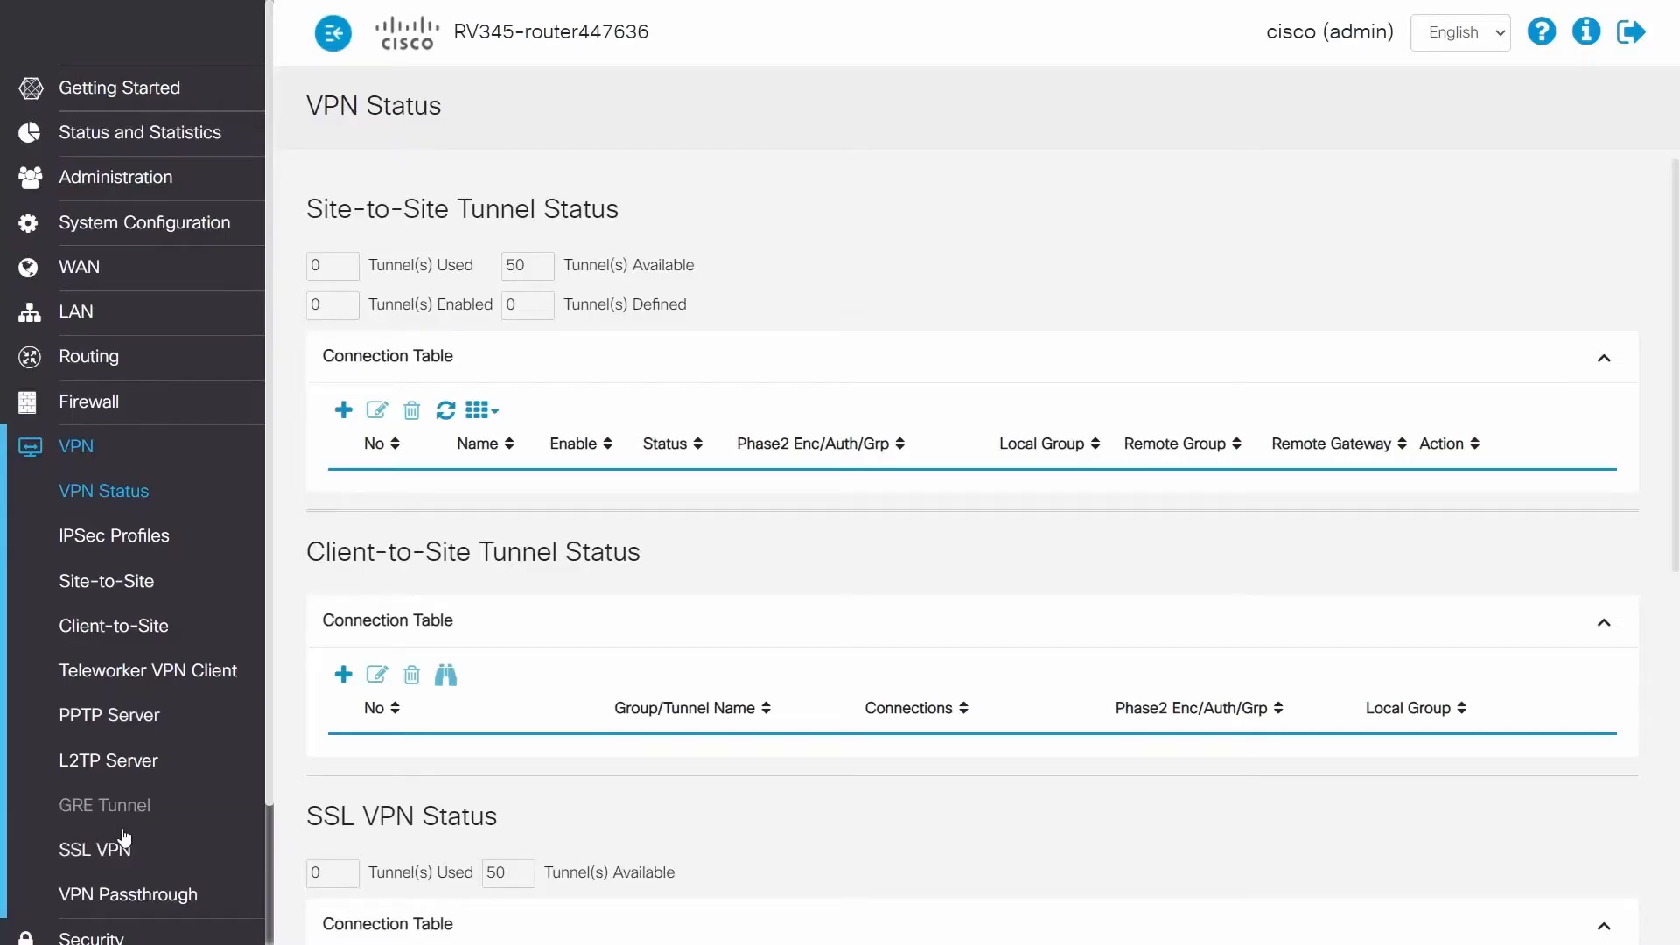
# Step: Turn on the Cisco SSL VPN server and set its client address pool to 10.25.25.0
pyautogui.click(119, 867)
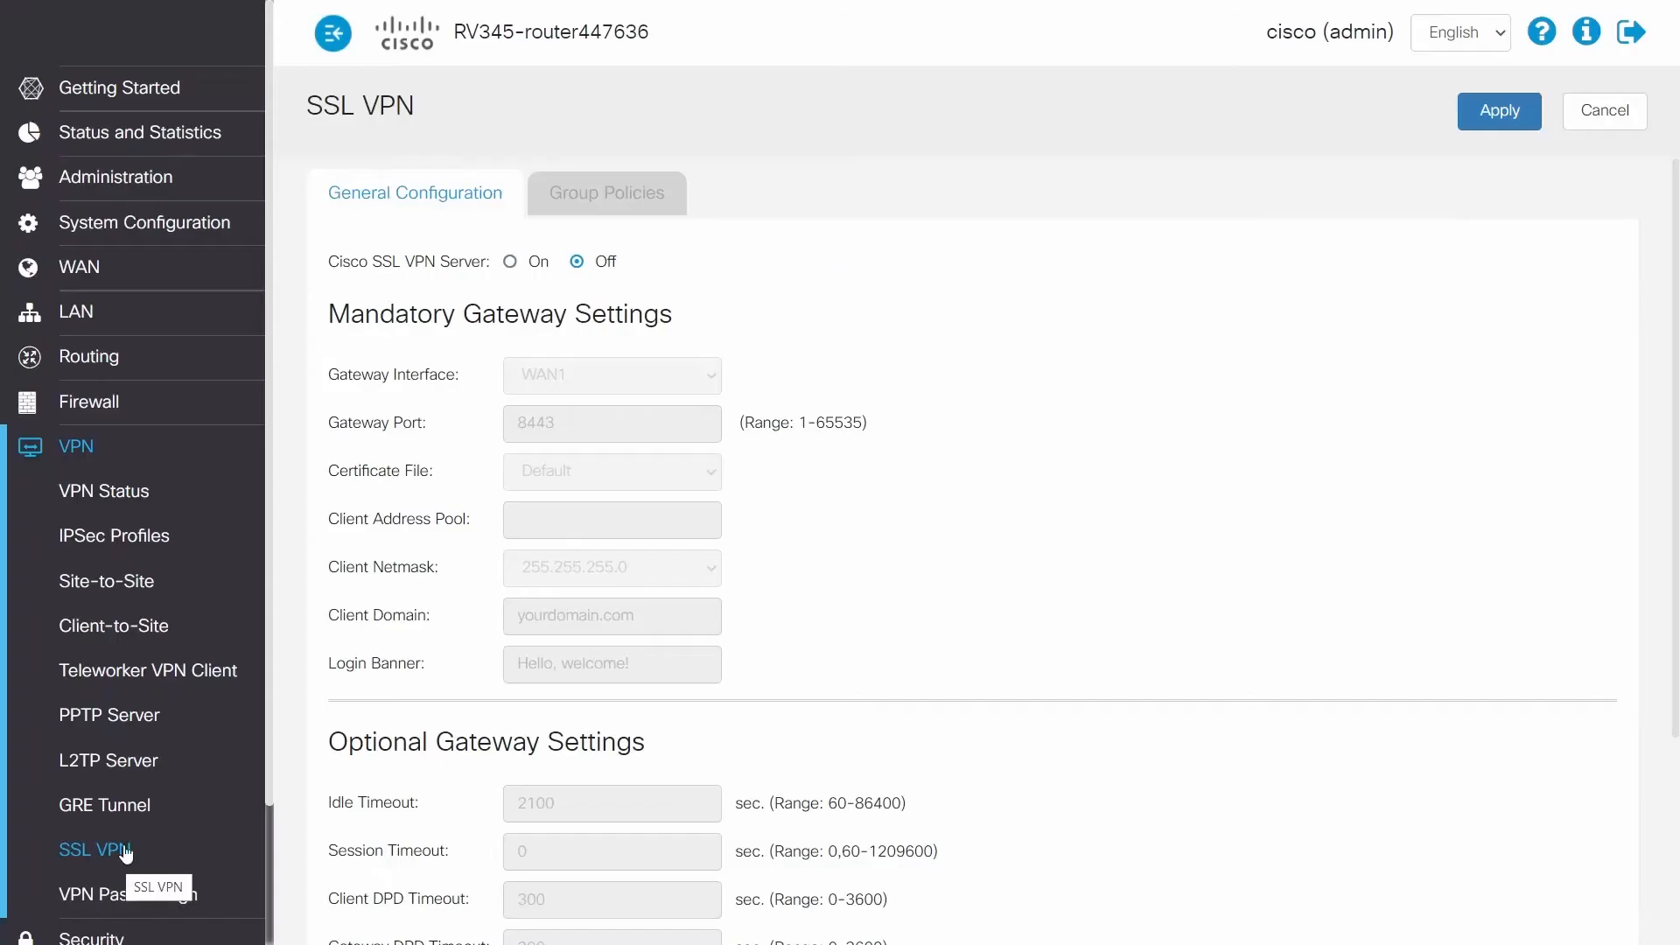
pyautogui.click(510, 265)
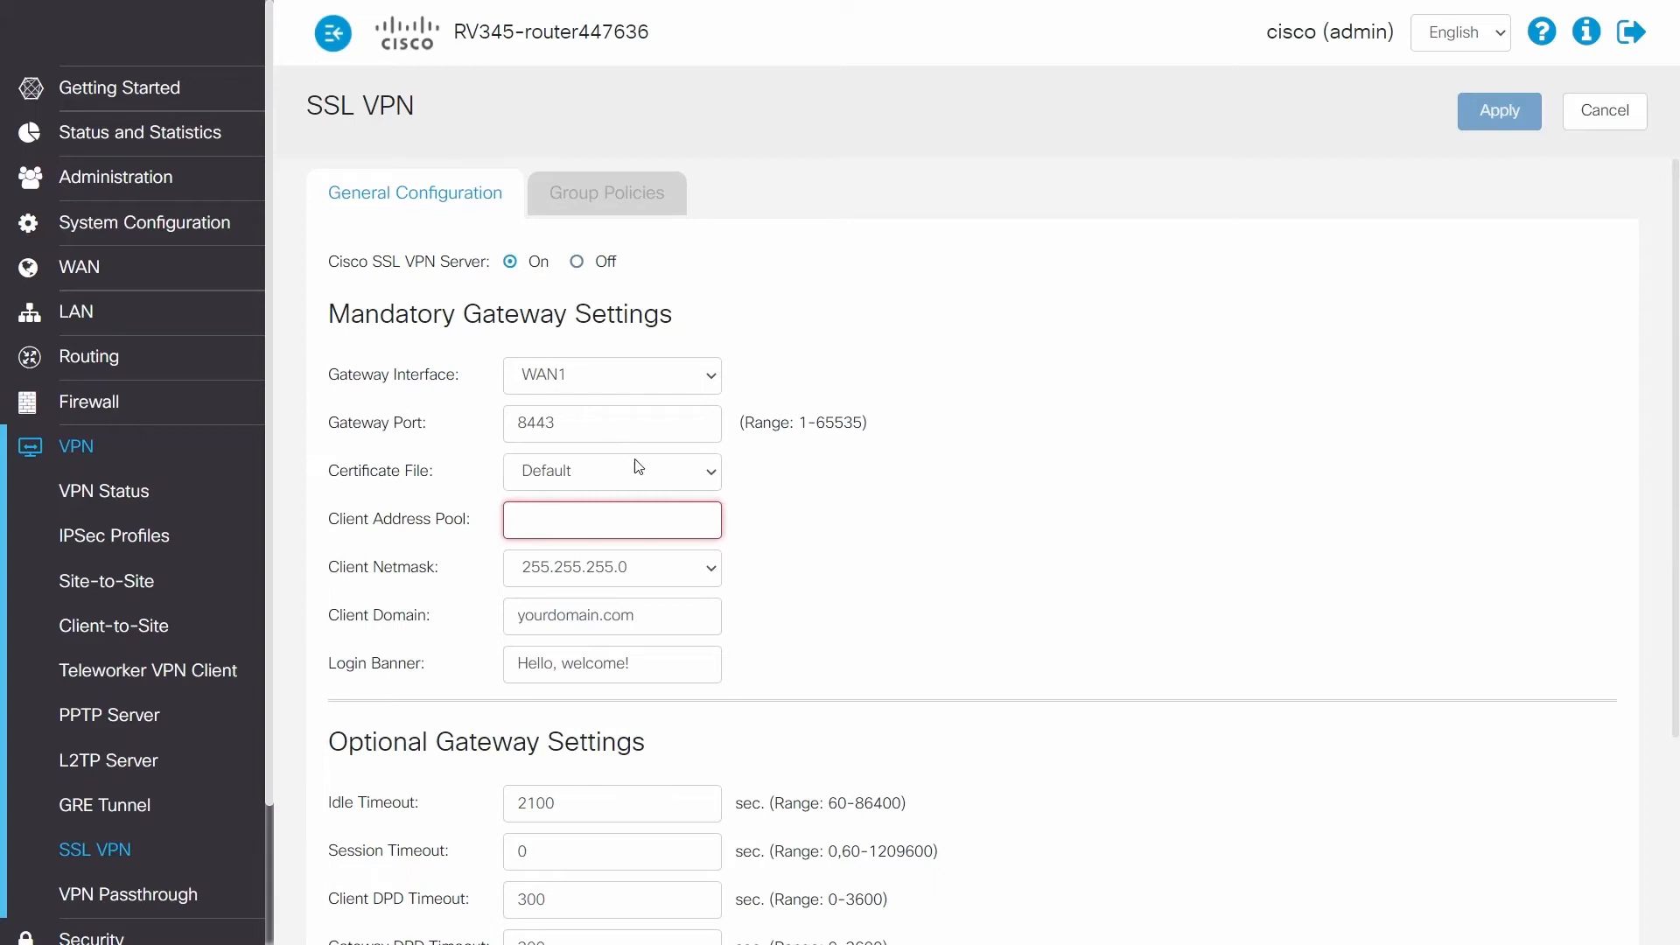
pyautogui.click(636, 536)
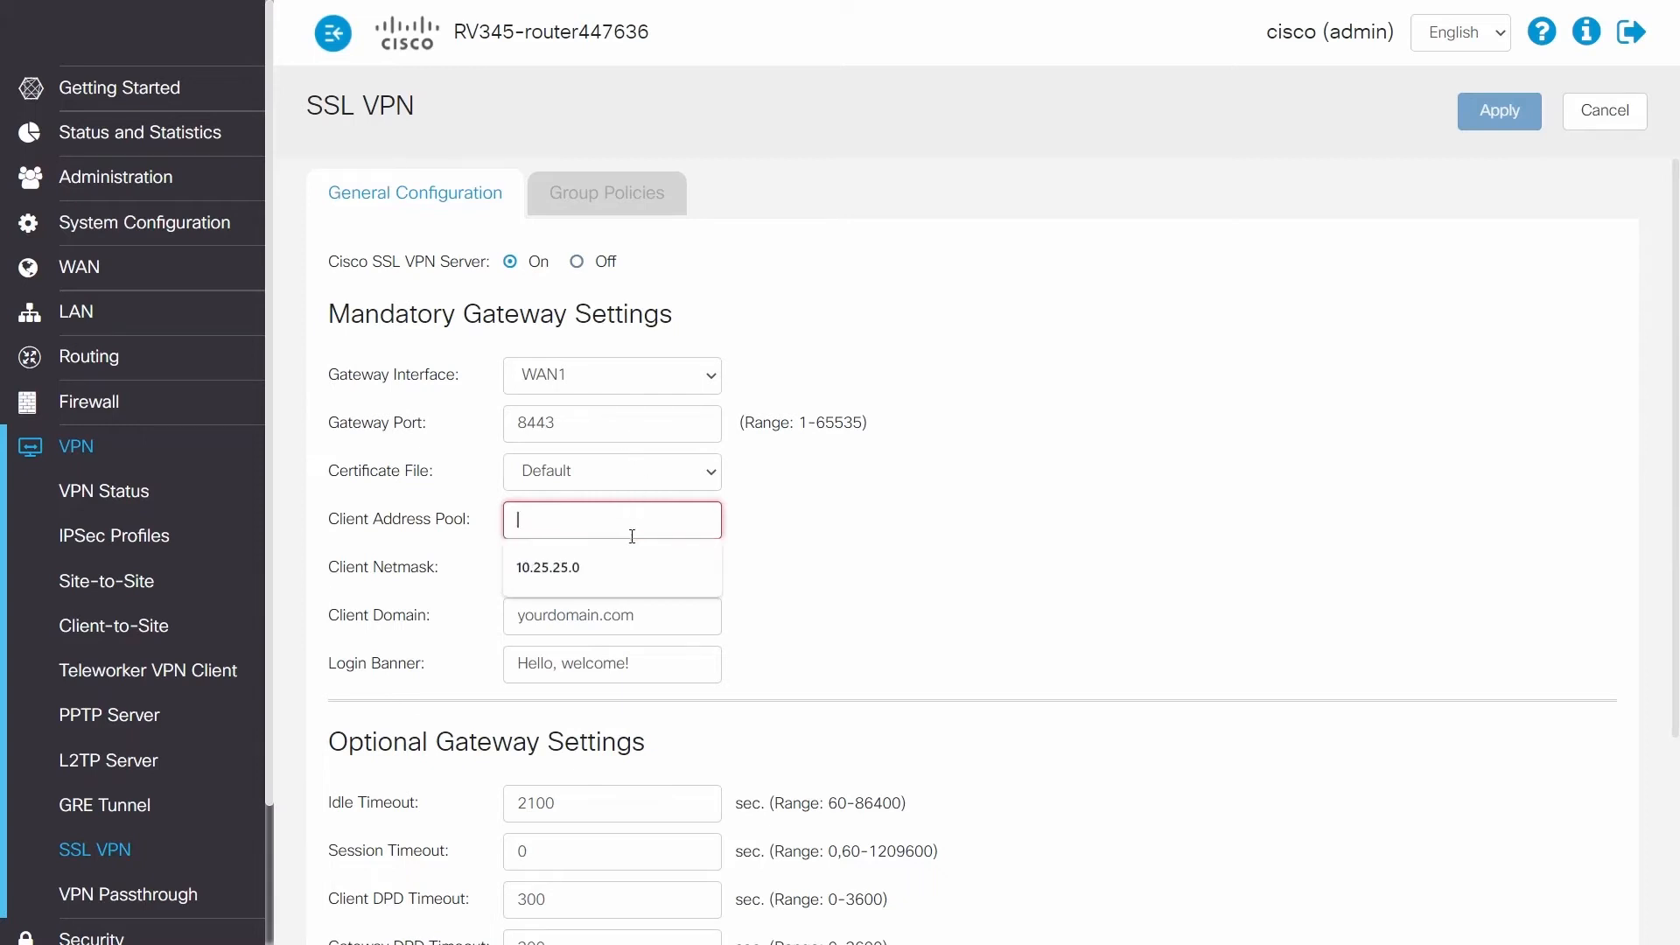
pyautogui.click(664, 563)
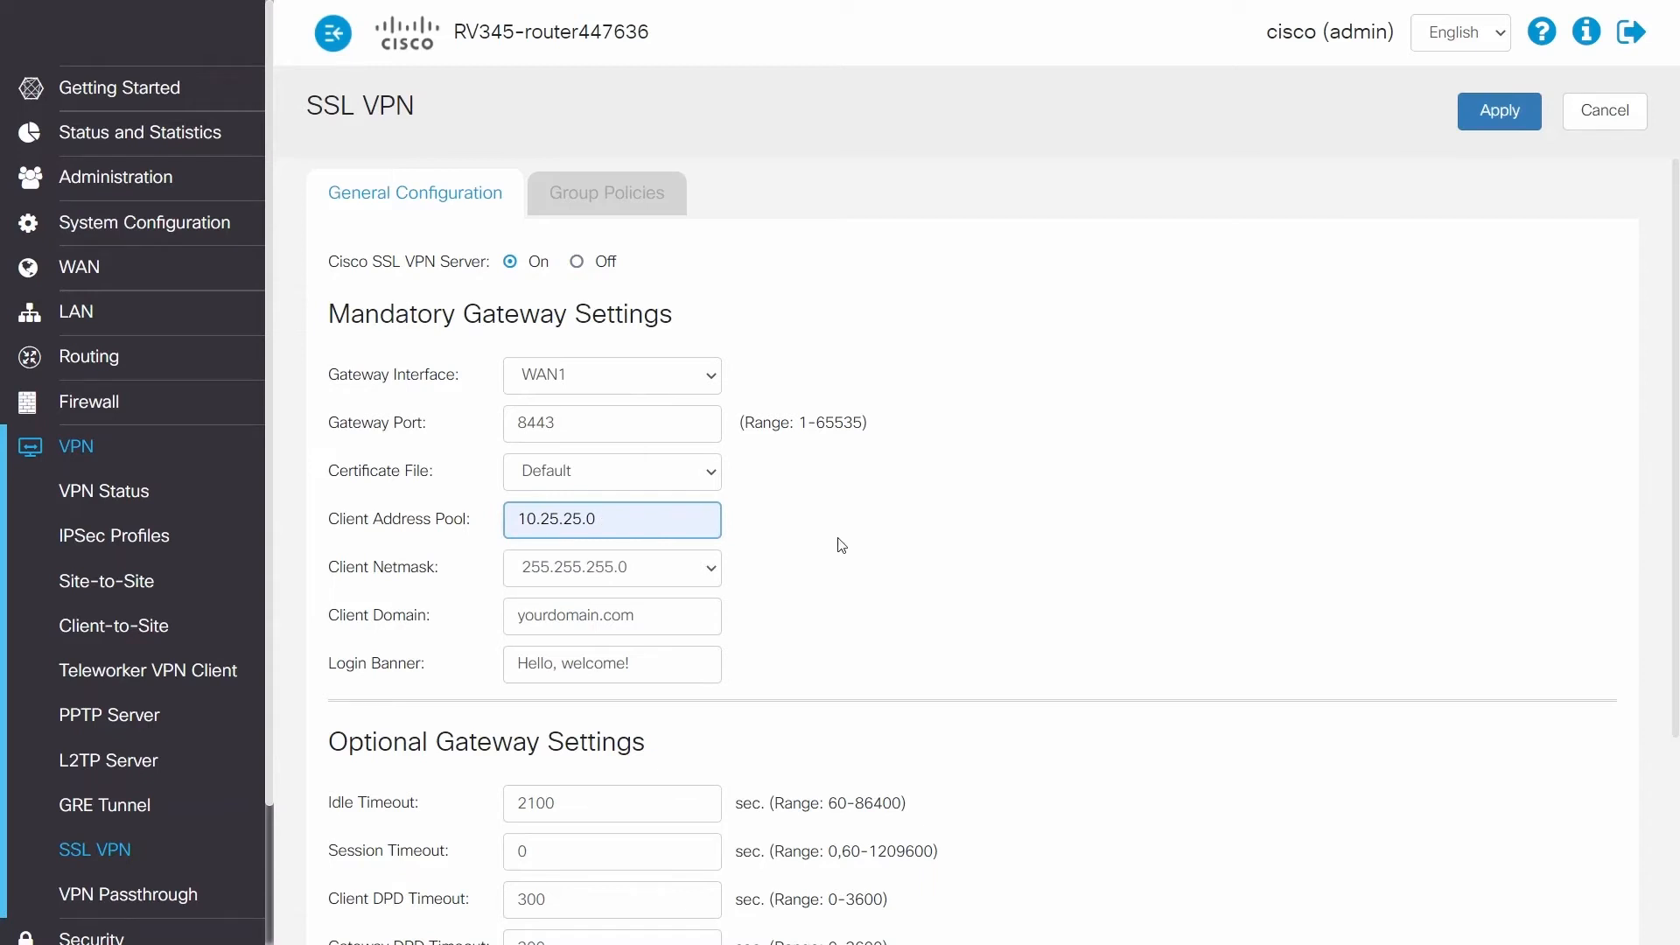
pyautogui.scroll(-3, 862, 552)
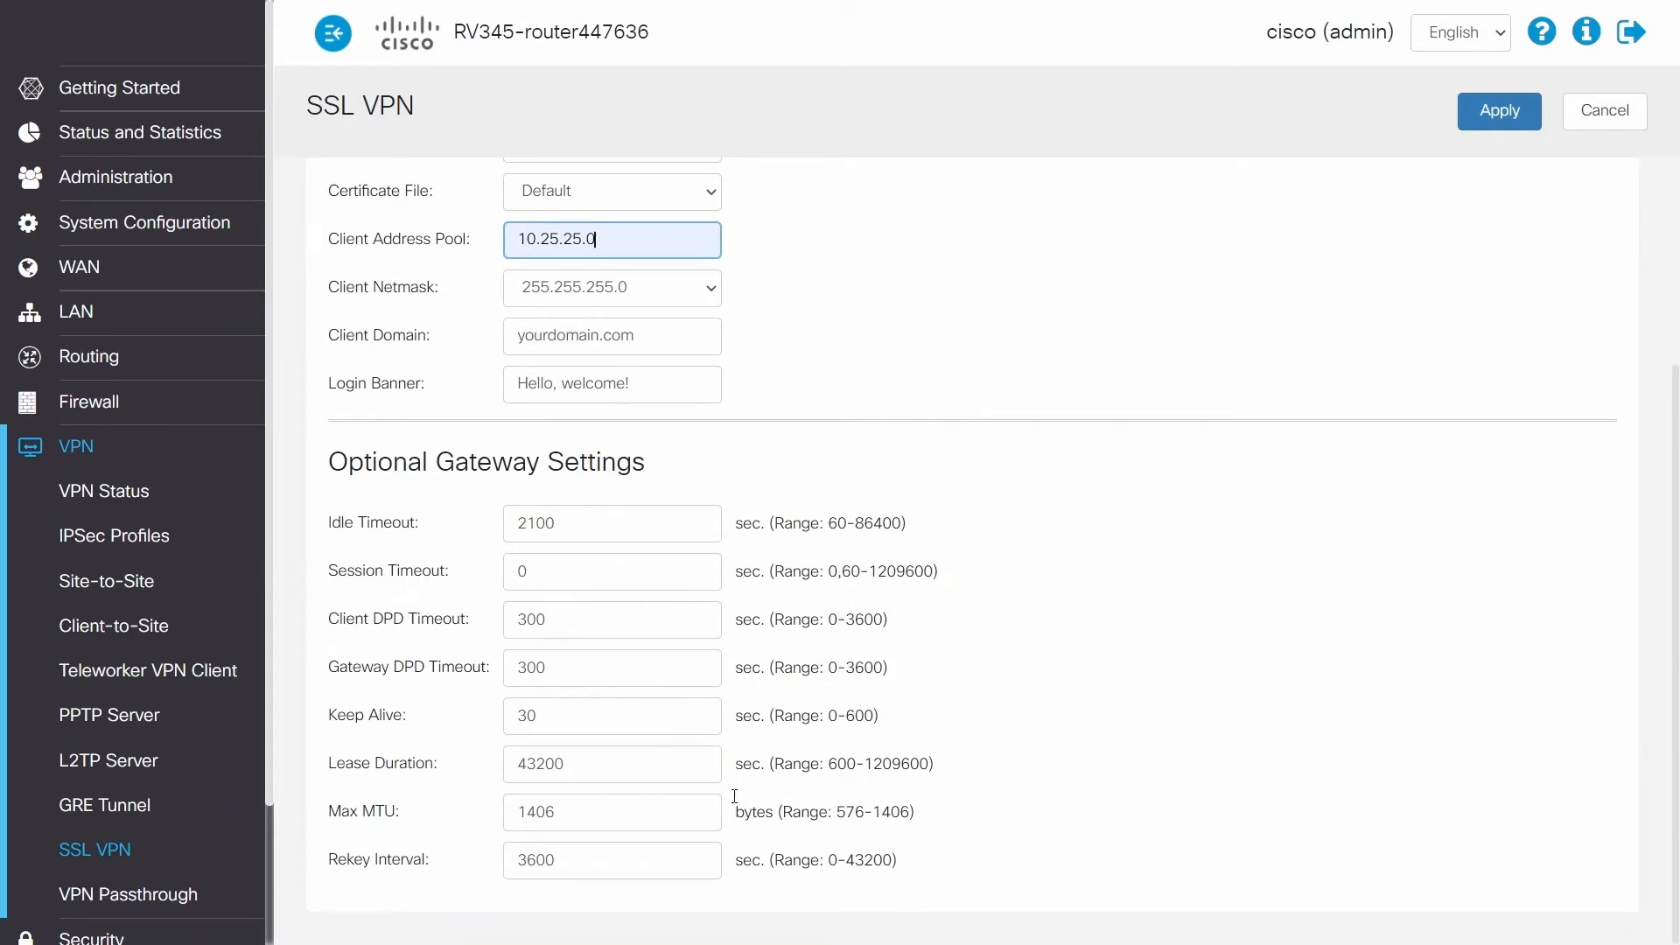
pyautogui.scroll(3, 975, 473)
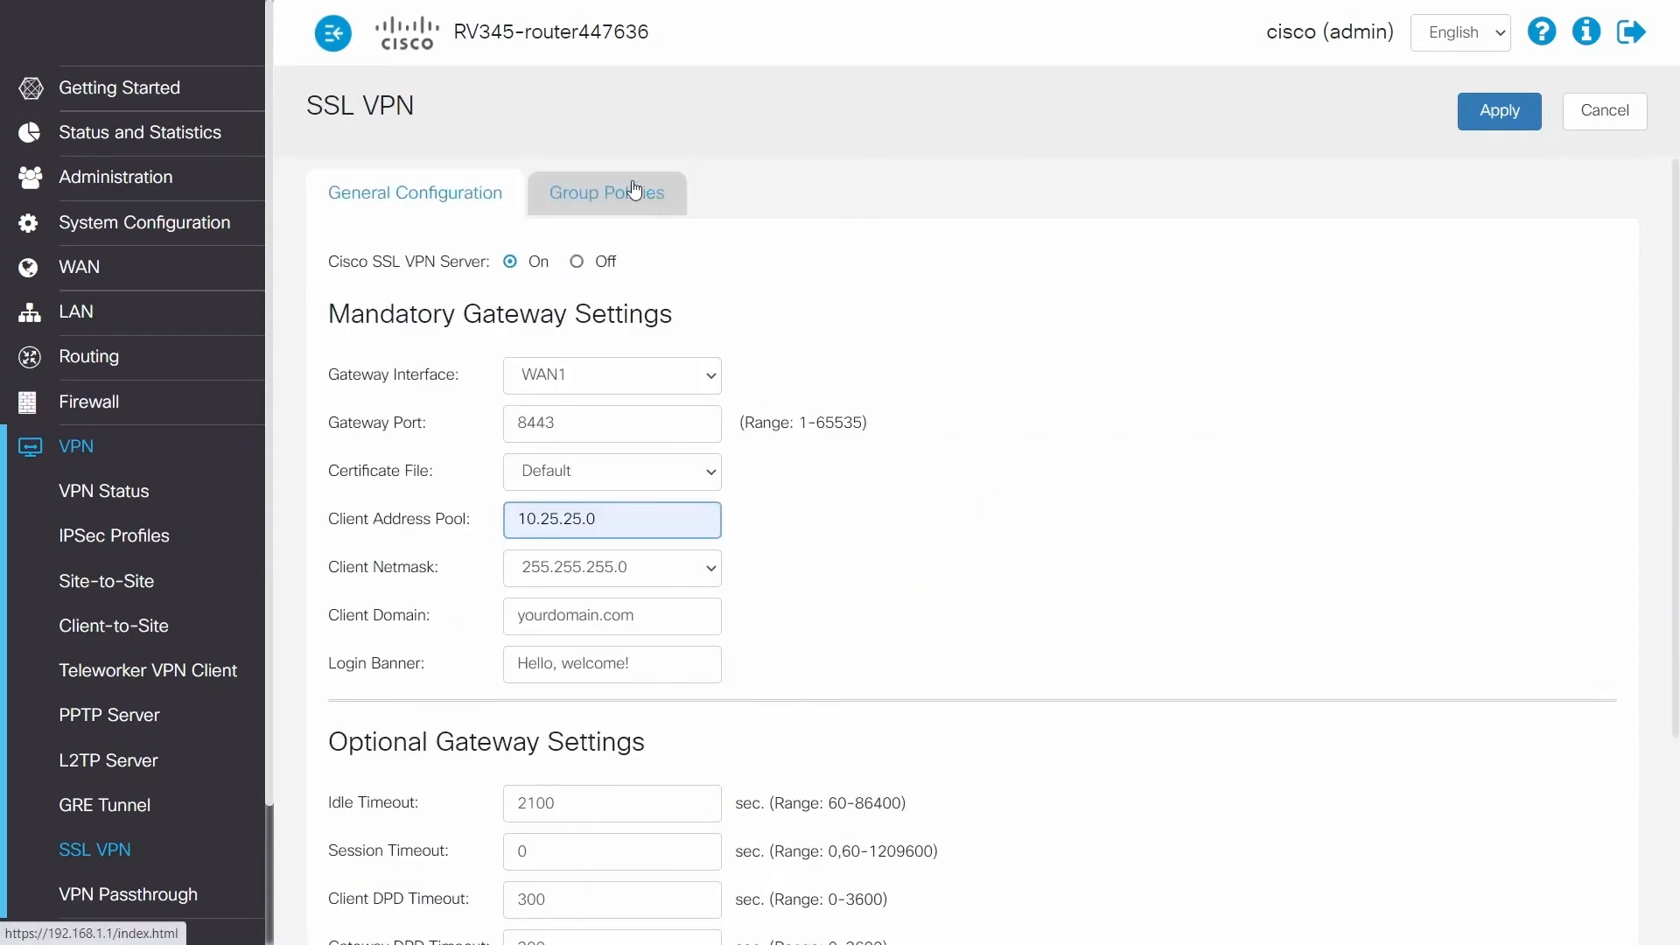
# Step: Open the SSLVPNDefaultPolicy group policy for editing and enable split tunneling
pyautogui.click(634, 189)
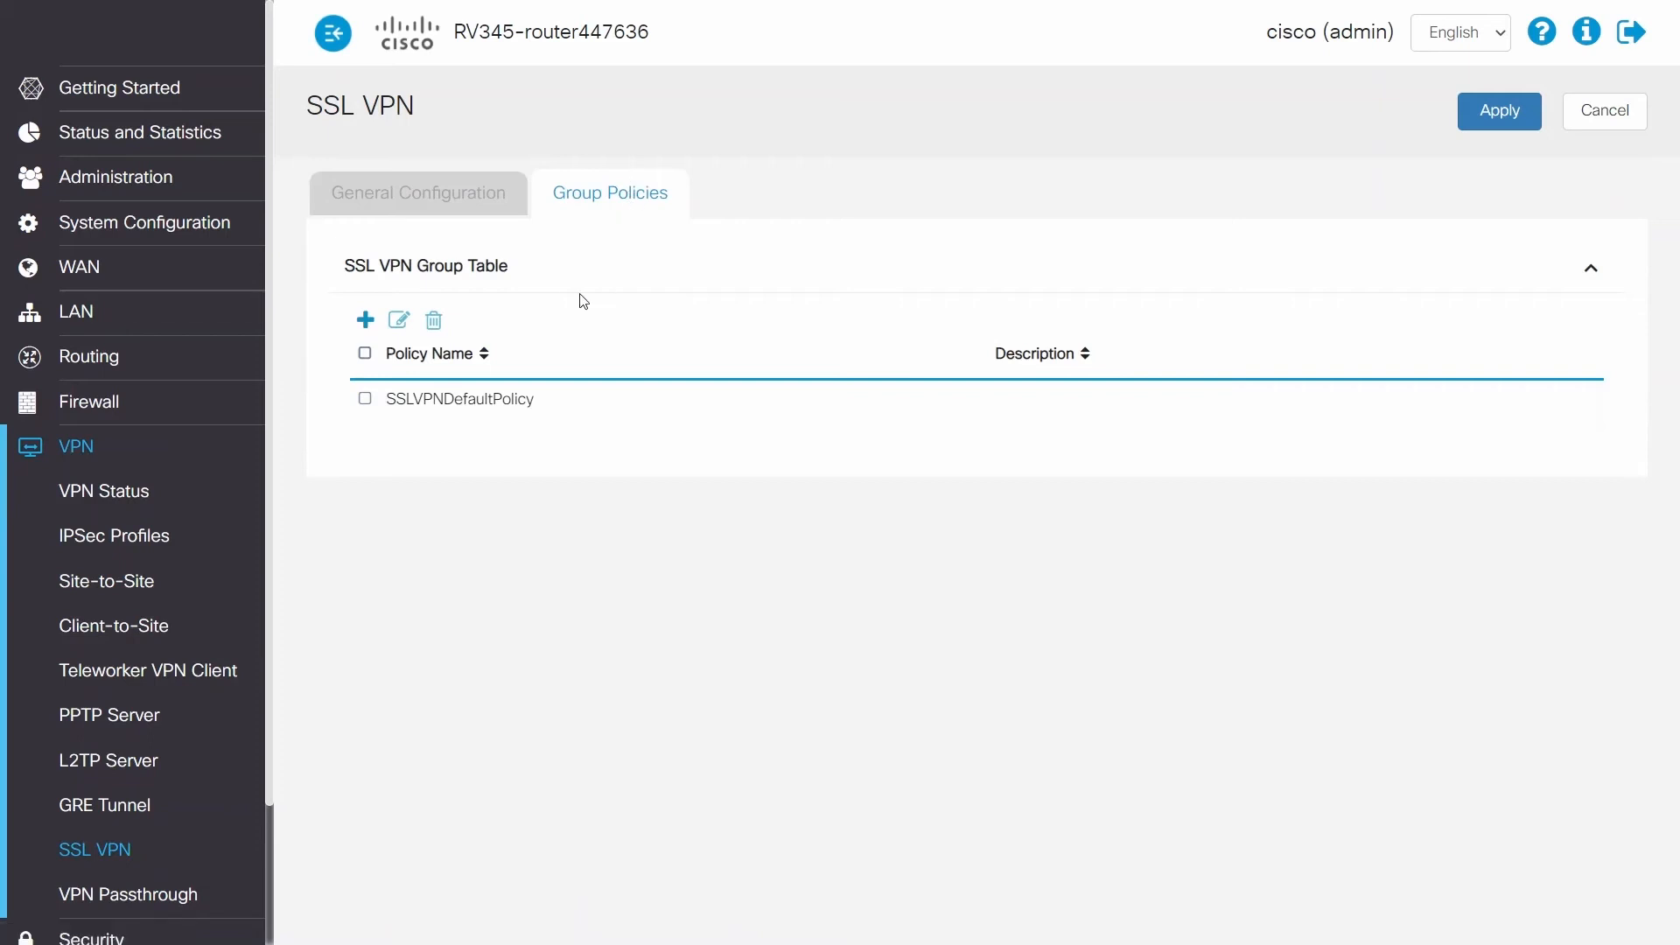
pyautogui.click(364, 400)
pyautogui.click(399, 320)
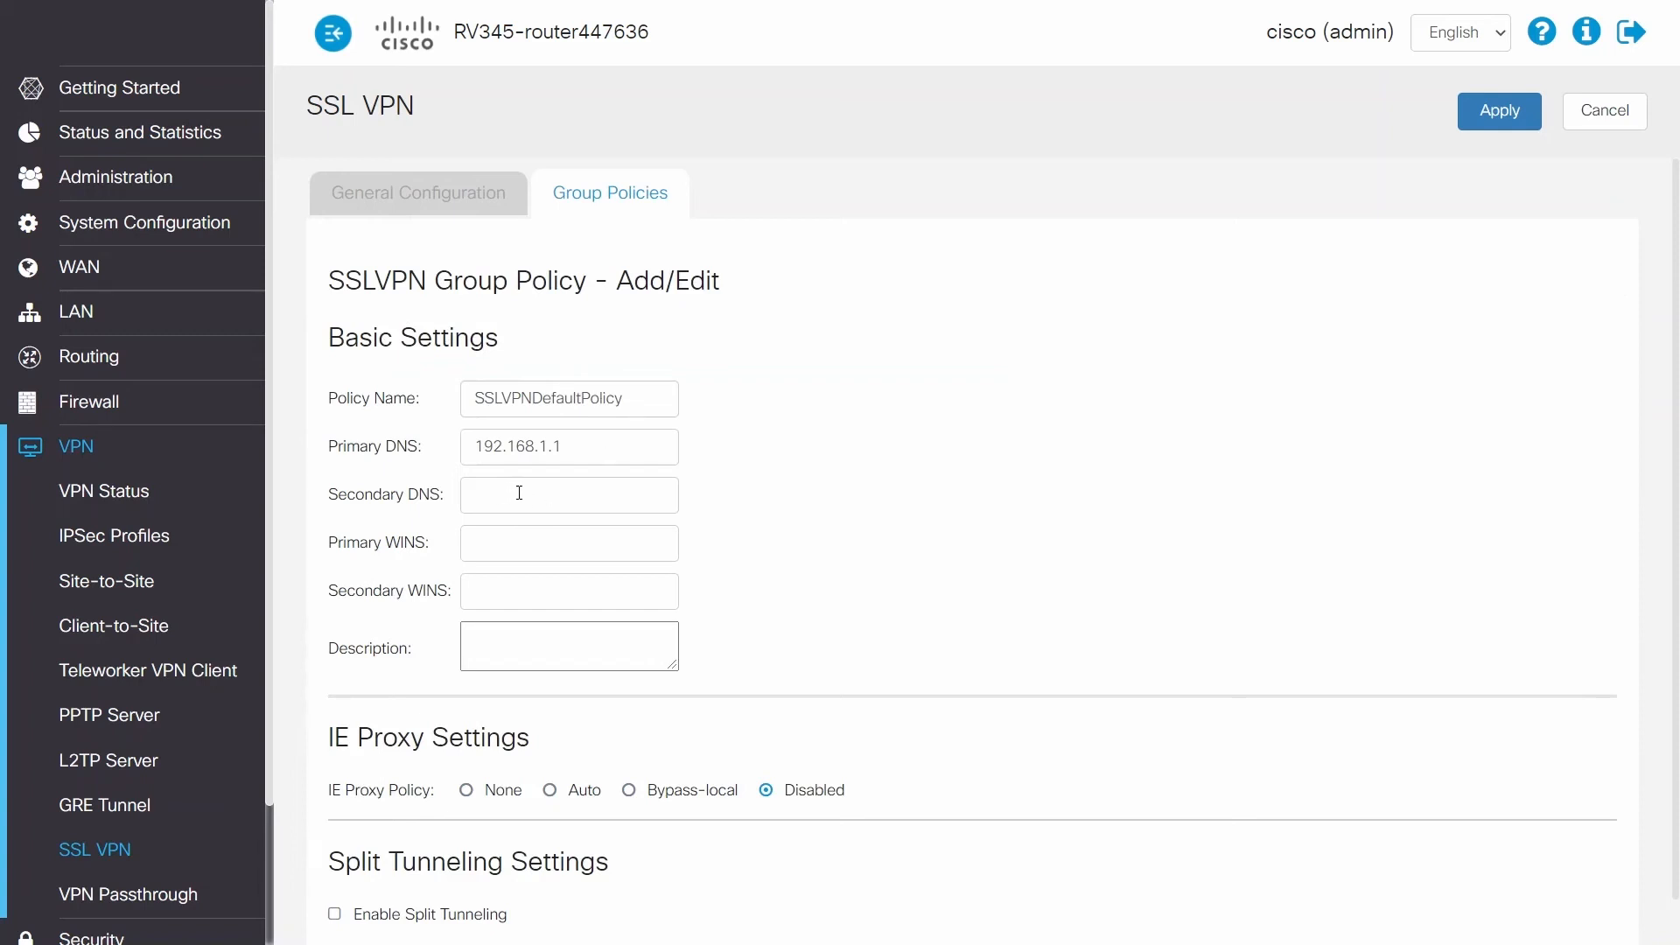
pyautogui.scroll(-1, 743, 517)
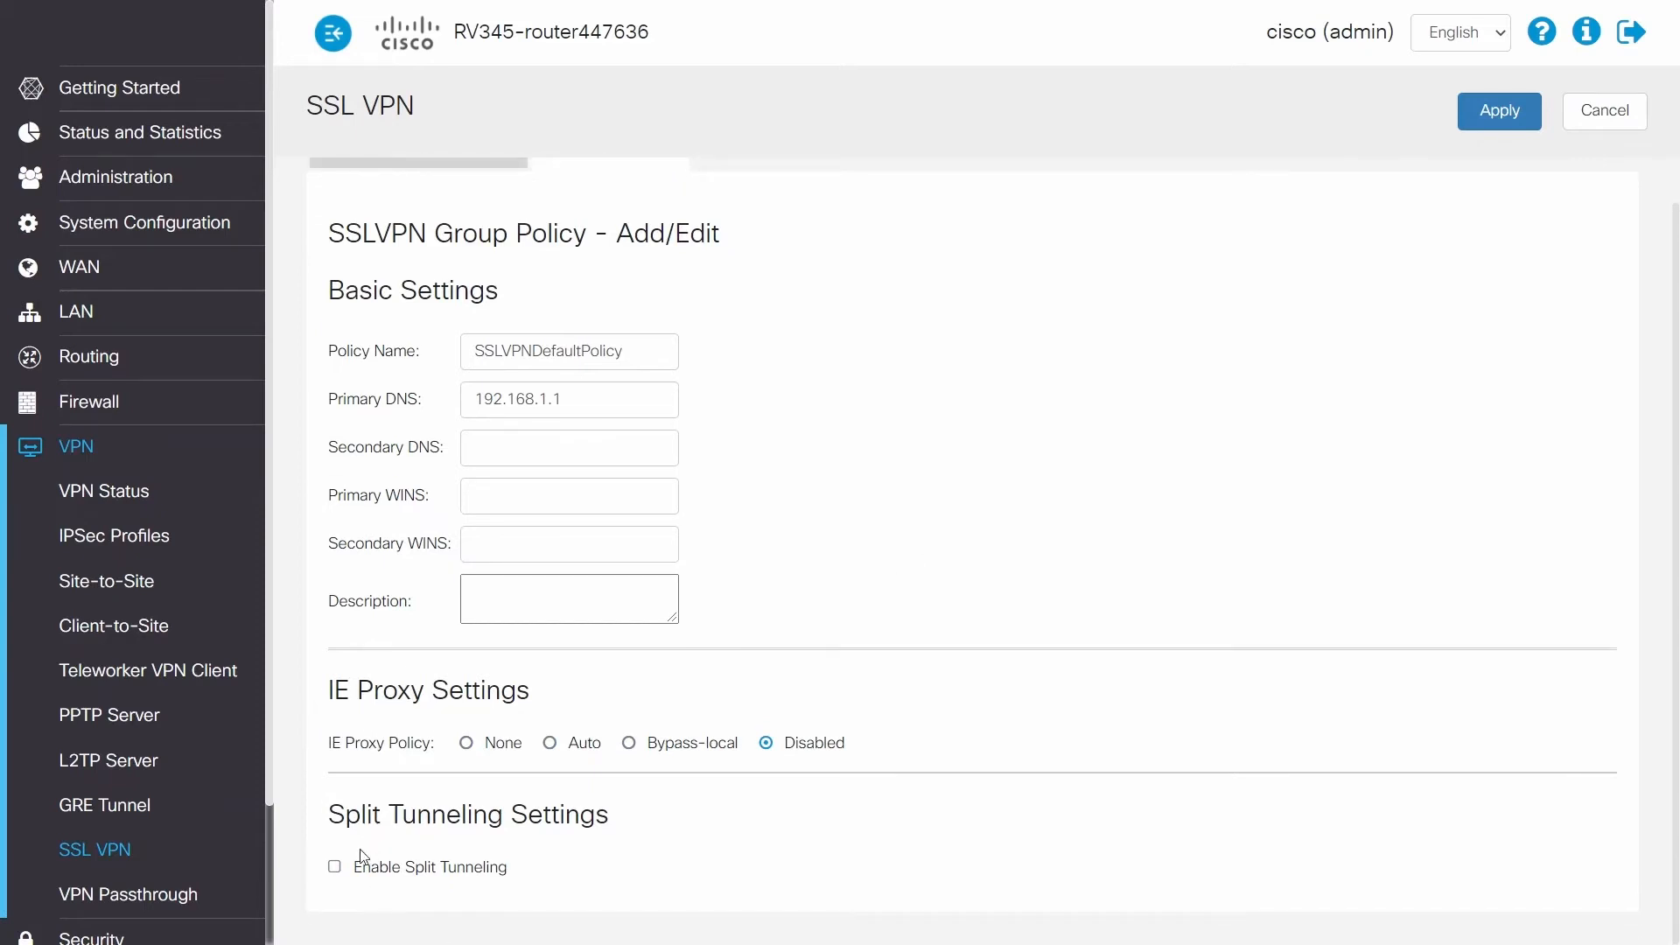
pyautogui.click(336, 868)
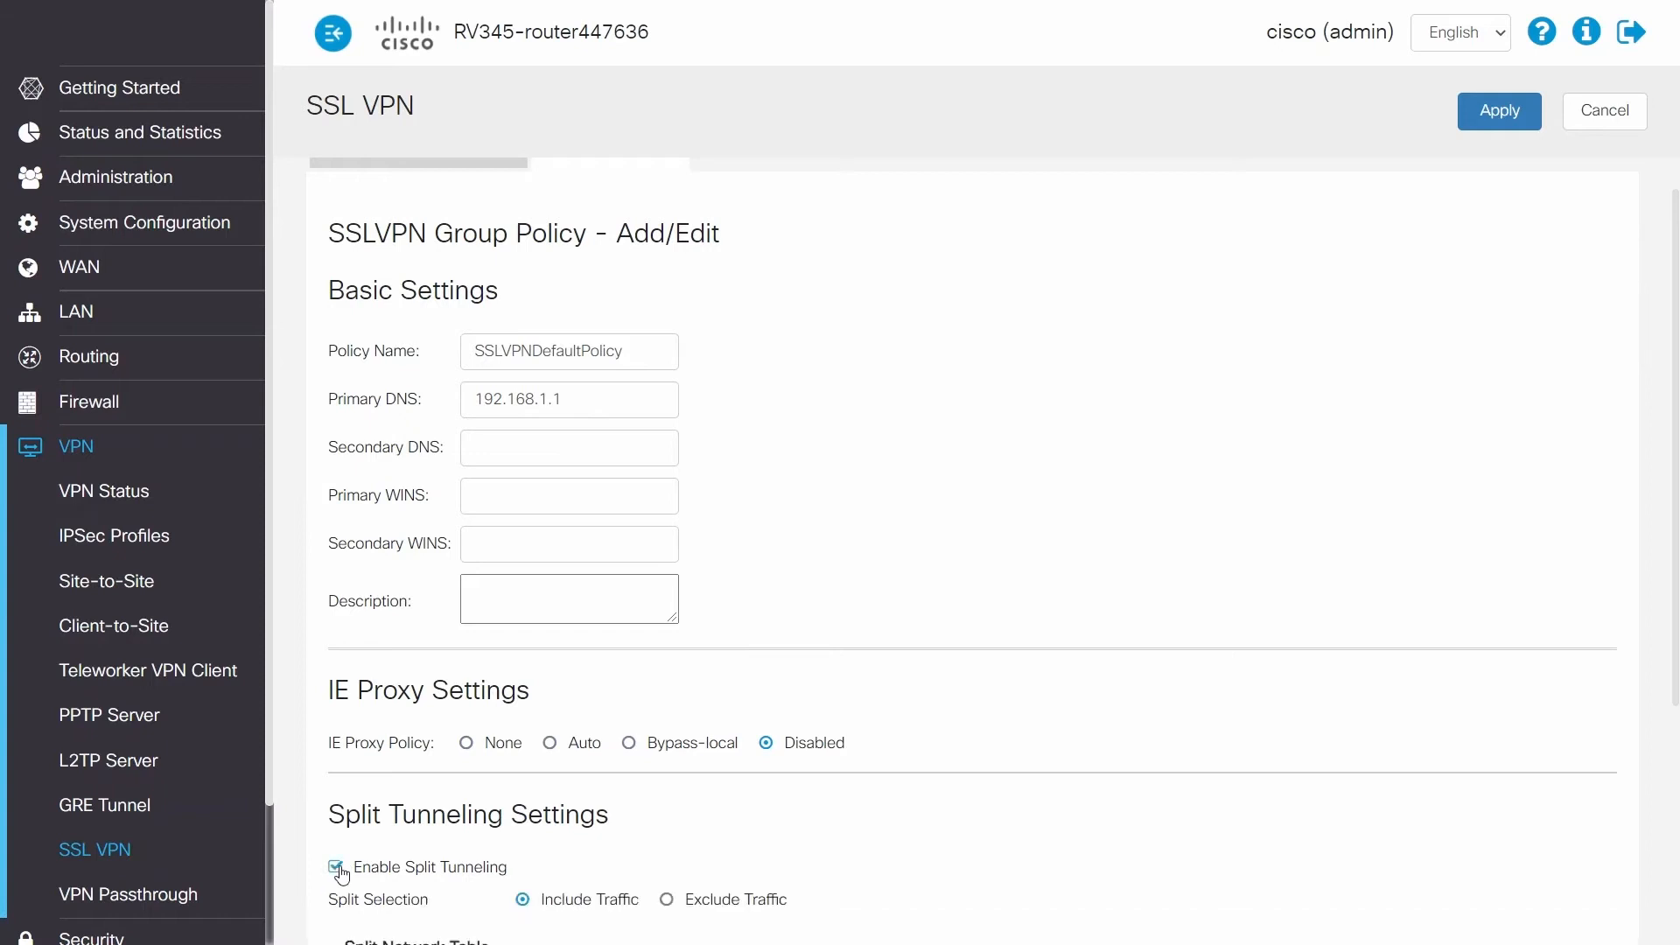
# Step: Add the network 192.168.1.0 to the policy's Split Network Table and apply the SSL VPN settings
pyautogui.scroll(-4, 689, 821)
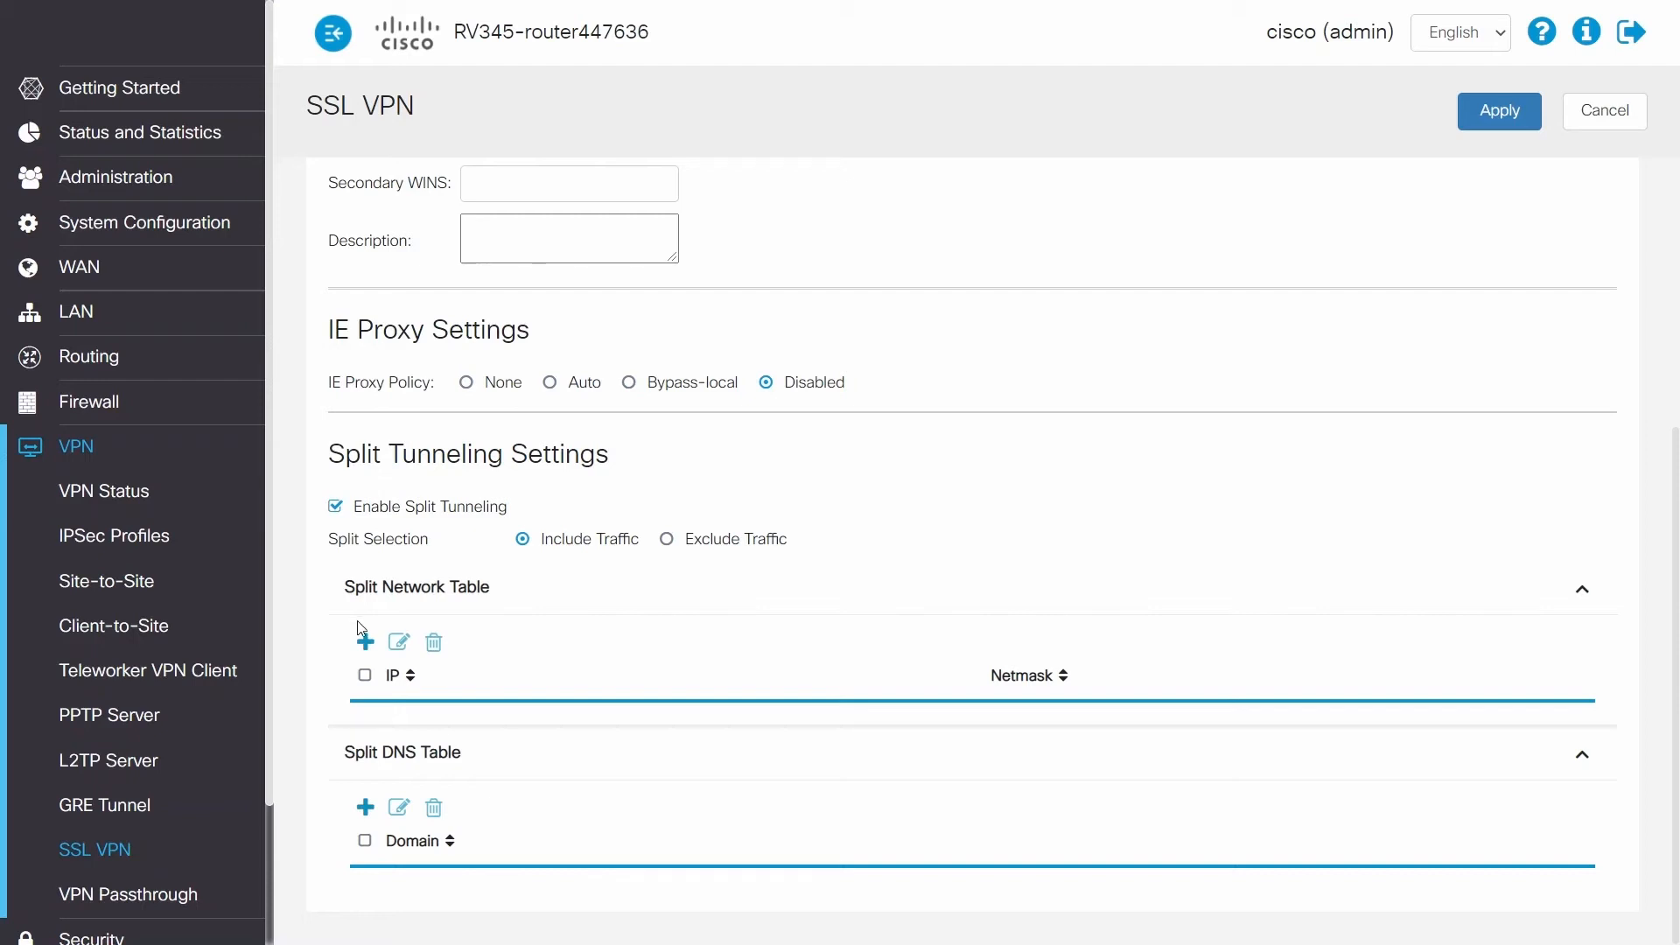
pyautogui.click(367, 642)
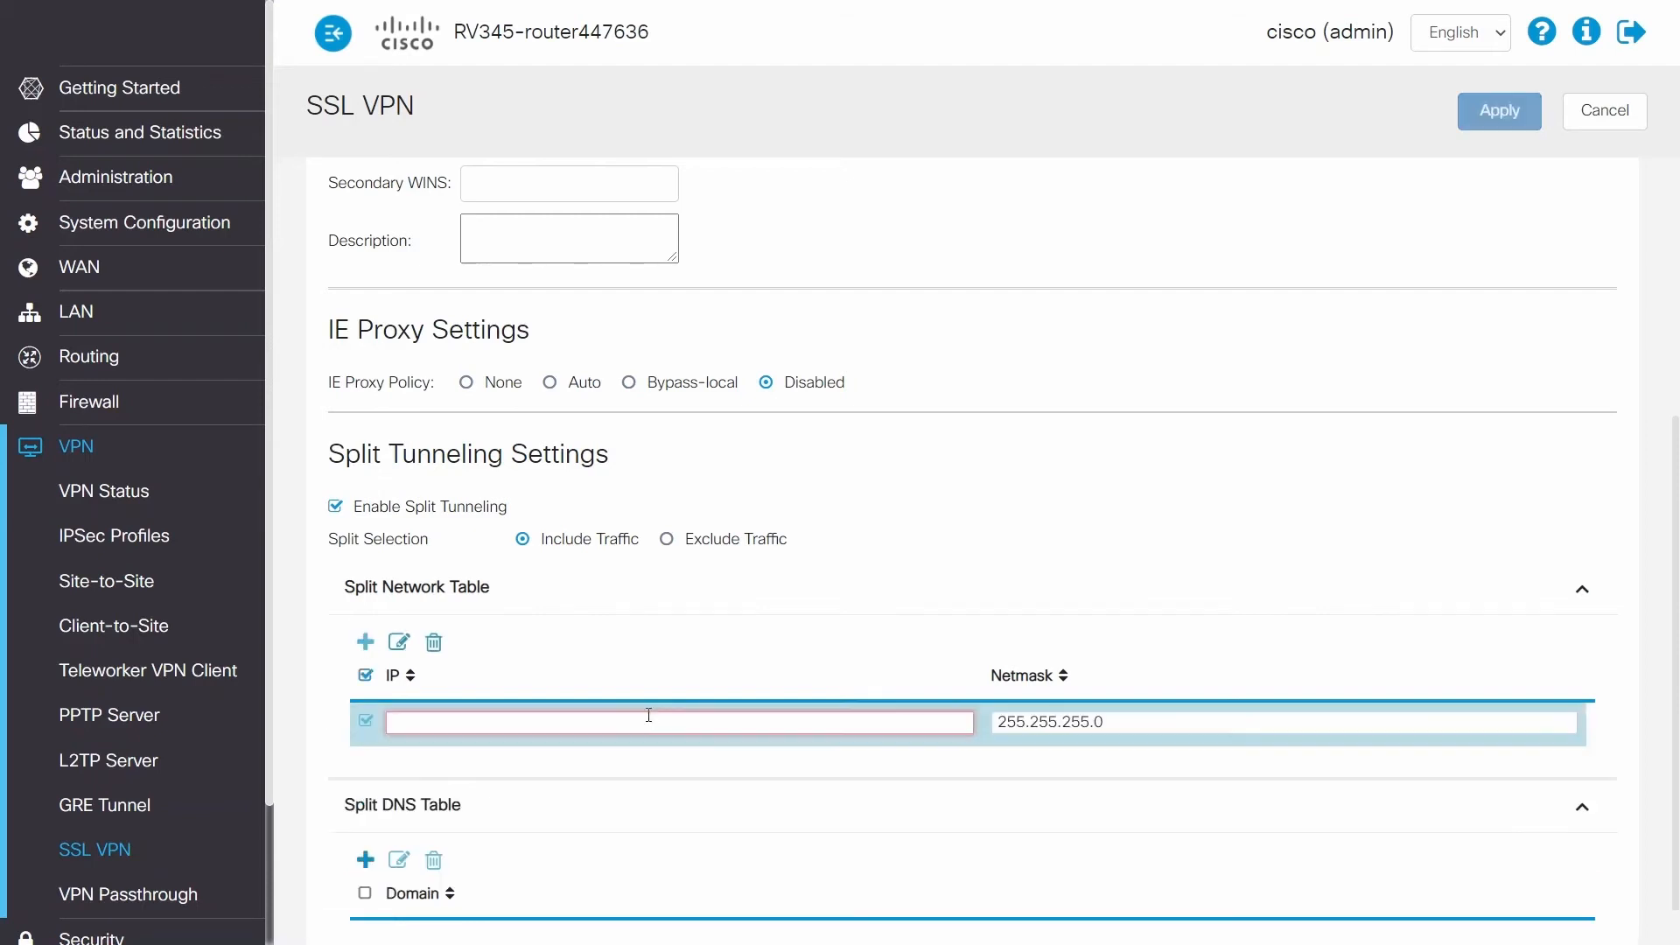
pyautogui.write('192.168.1.0')
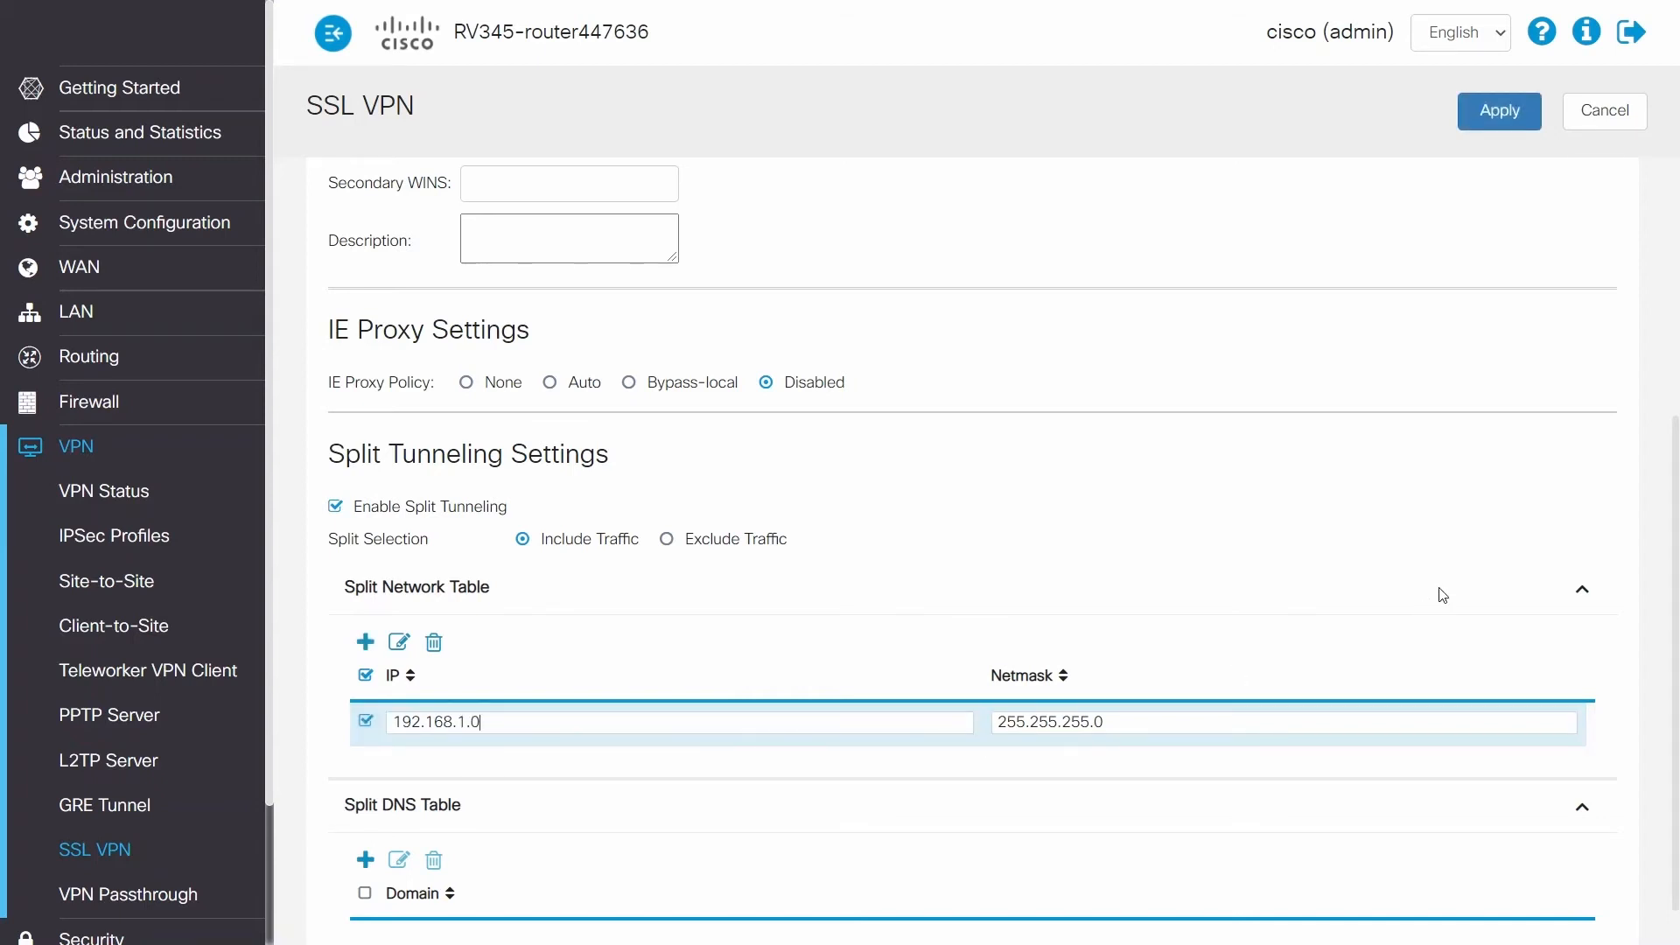
pyautogui.scroll(5, 1440, 595)
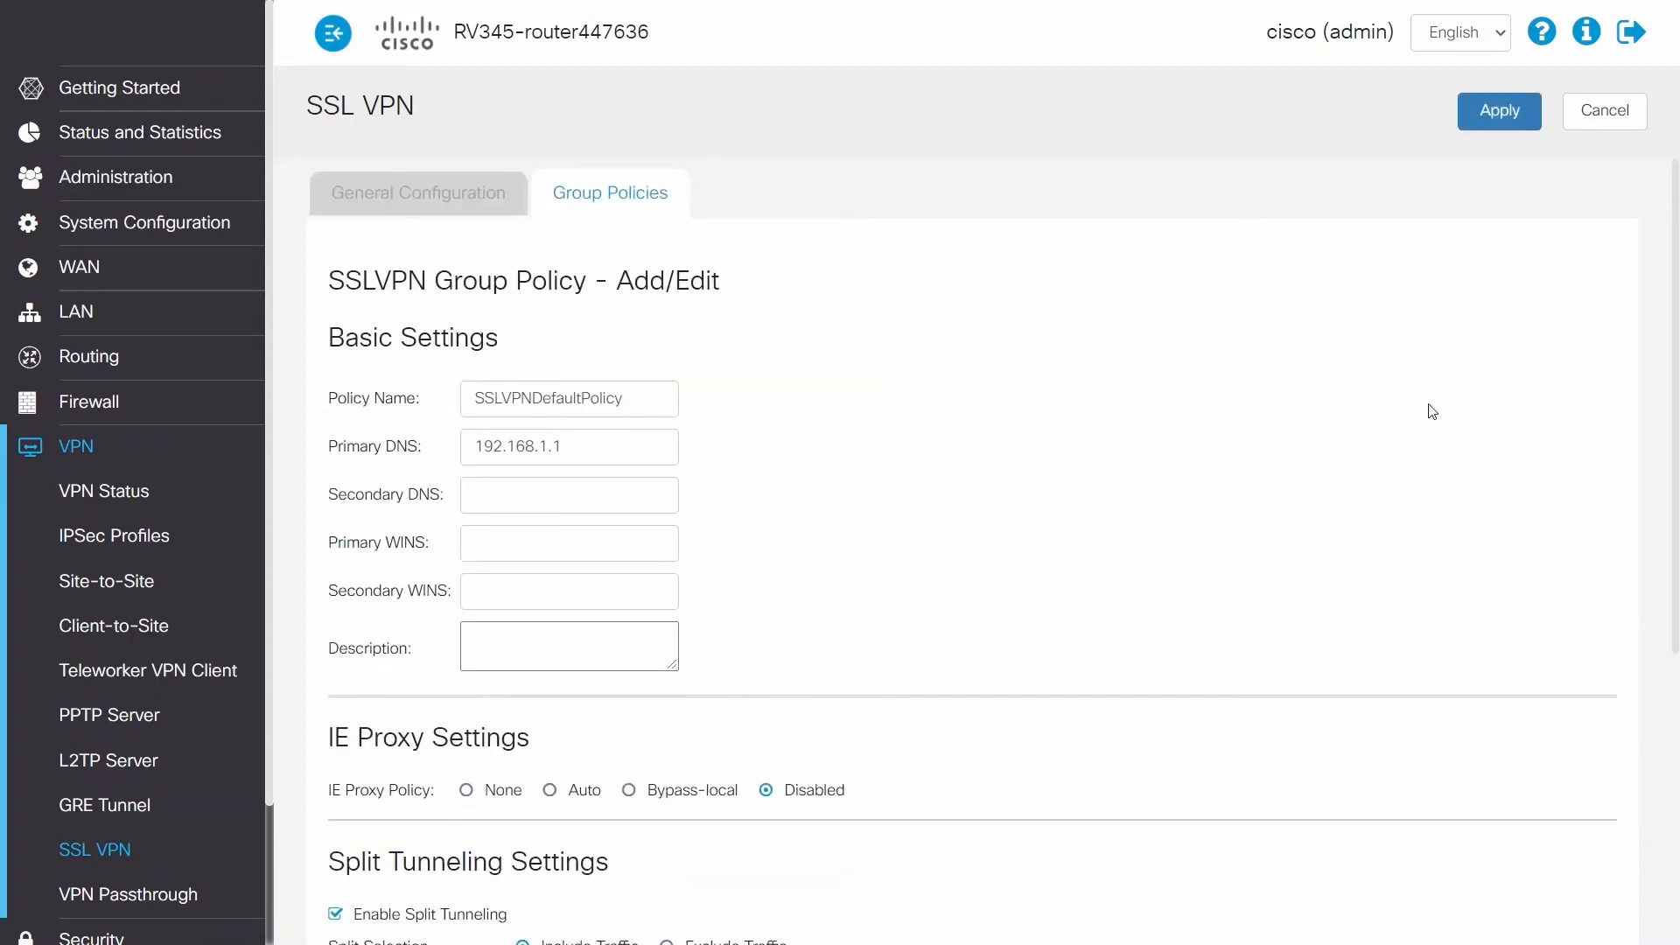
pyautogui.click(1486, 114)
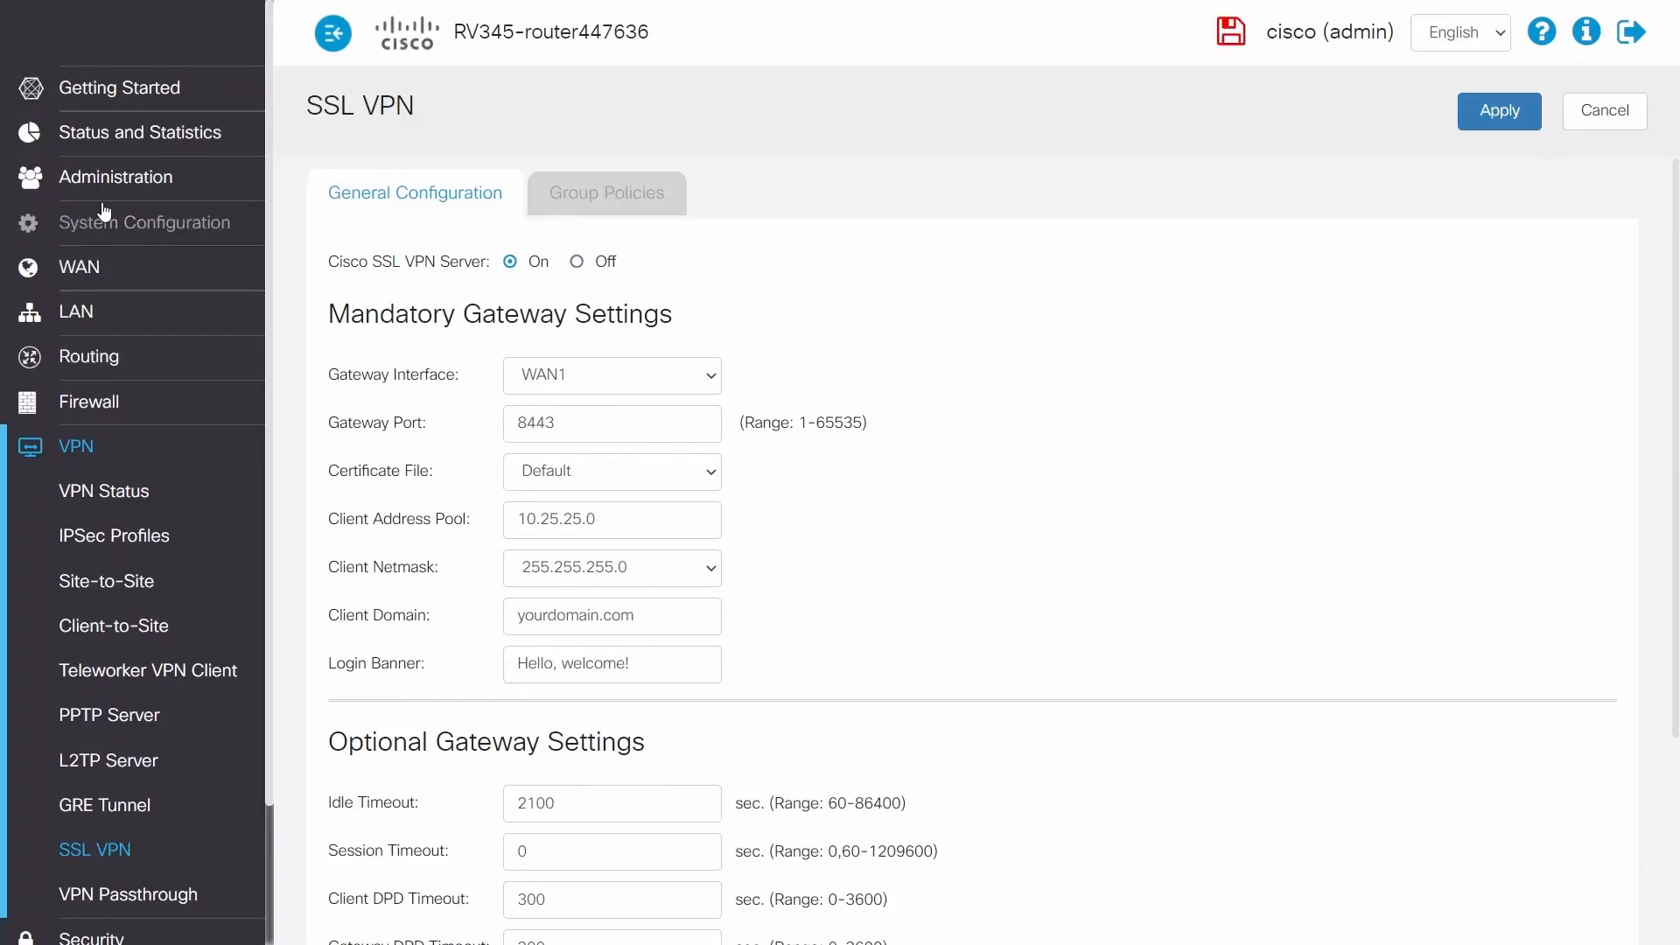
# Step: Start a new user group in the system configuration and name it anyconnect
pyautogui.click(127, 241)
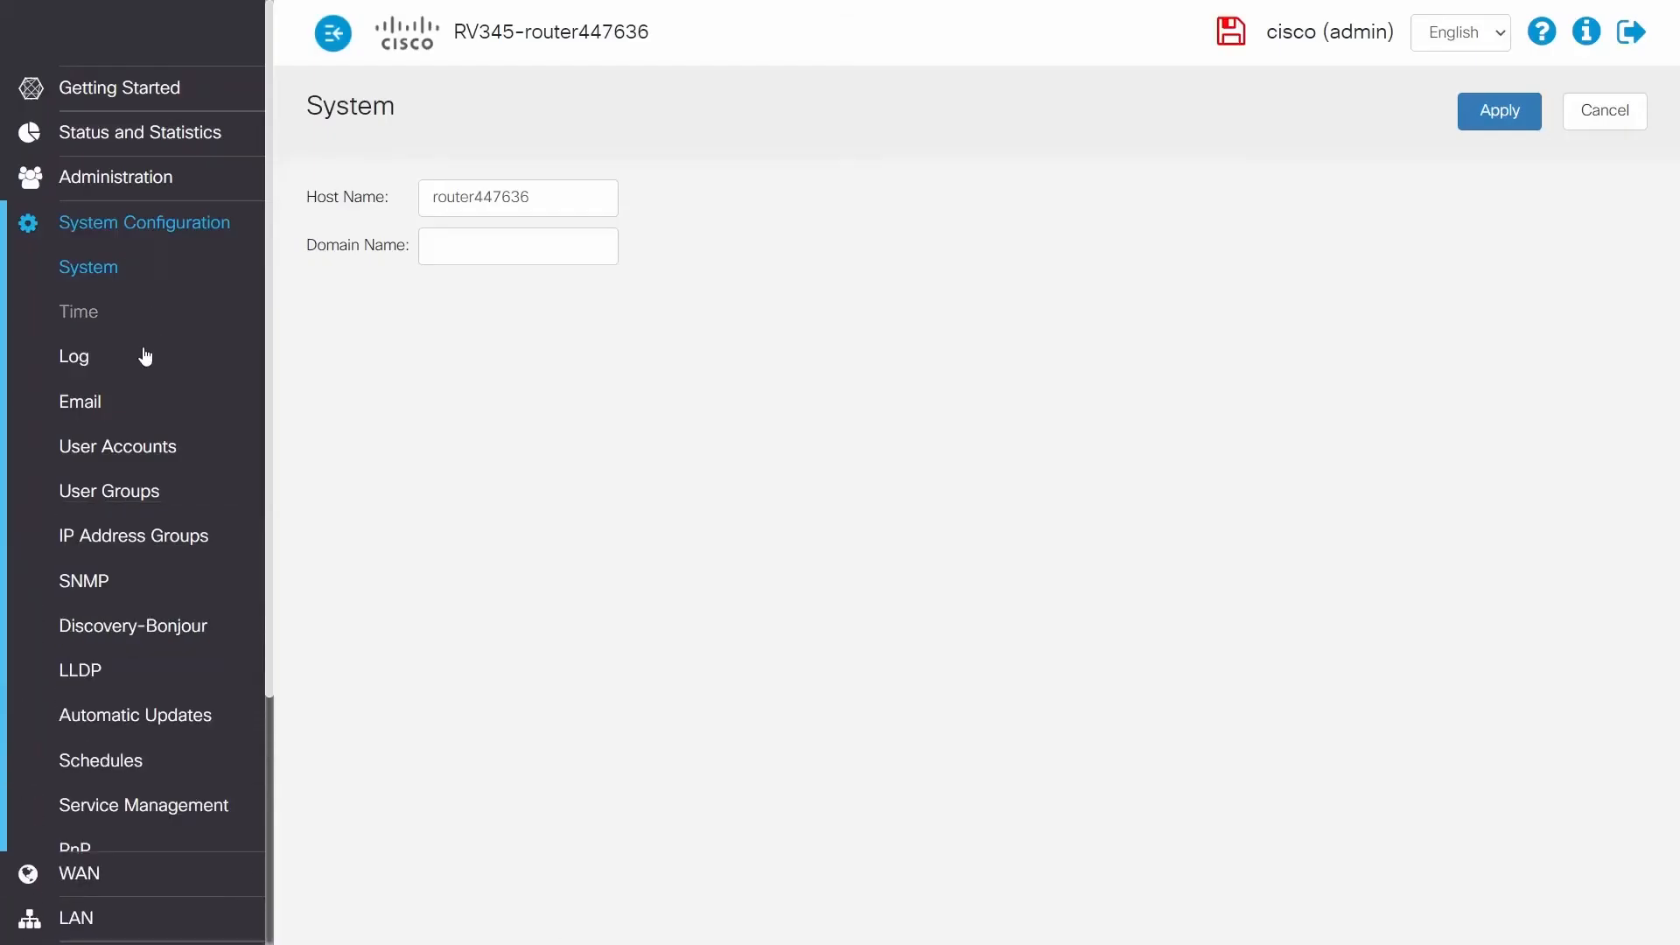
pyautogui.click(114, 493)
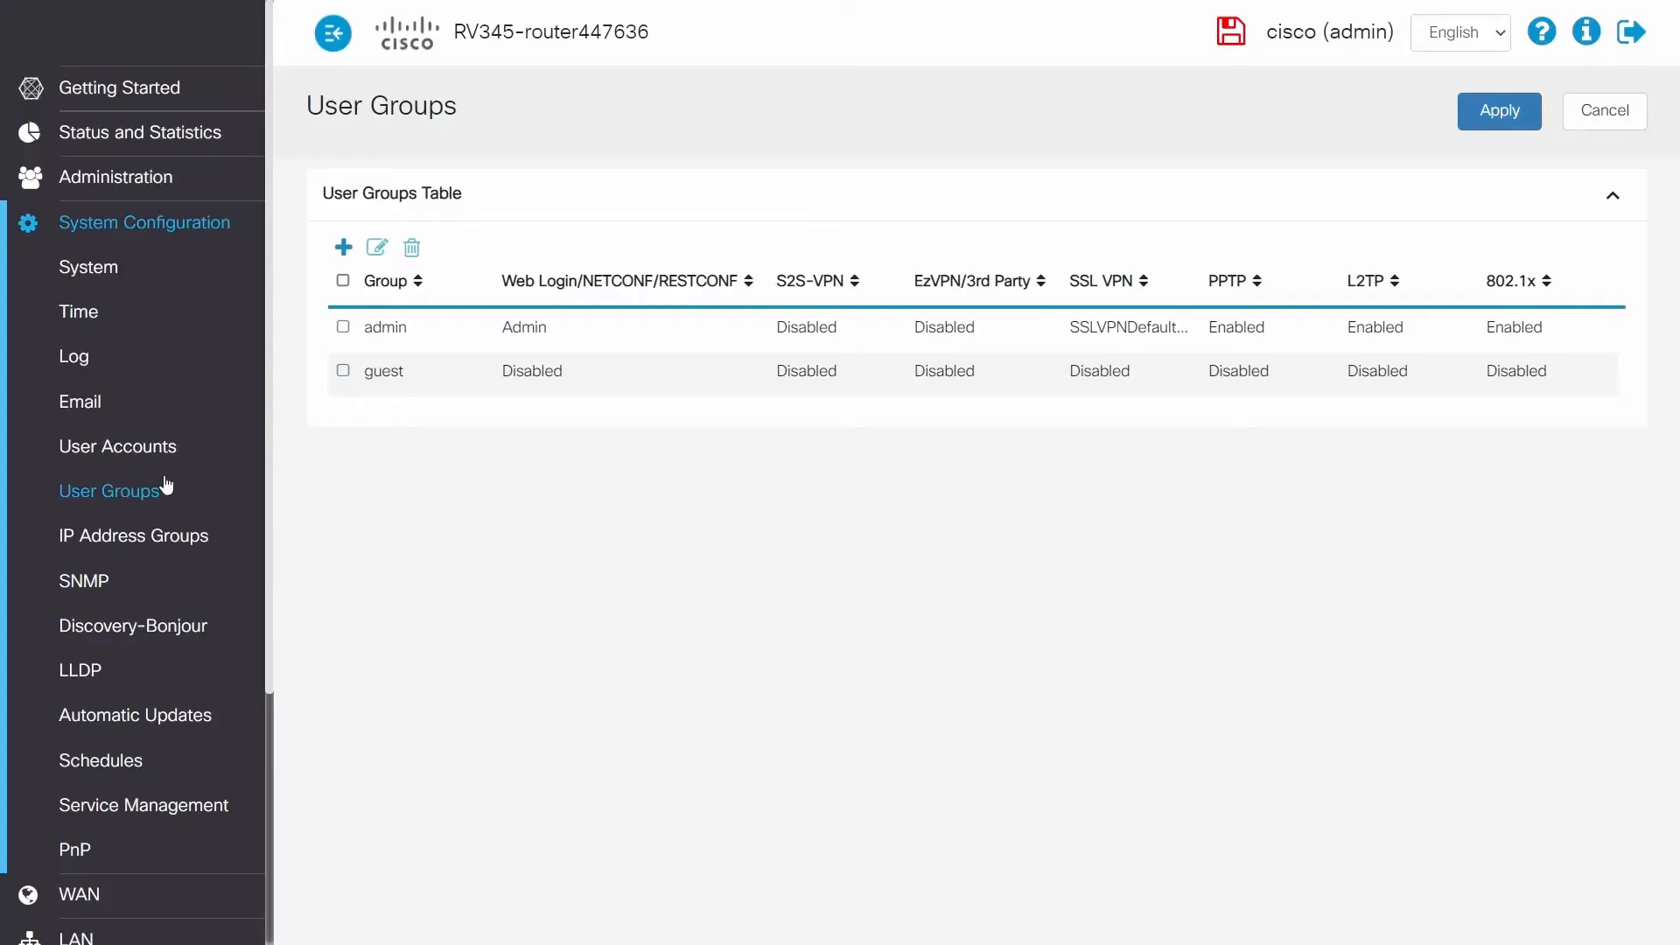
pyautogui.click(344, 248)
pyautogui.click(478, 278)
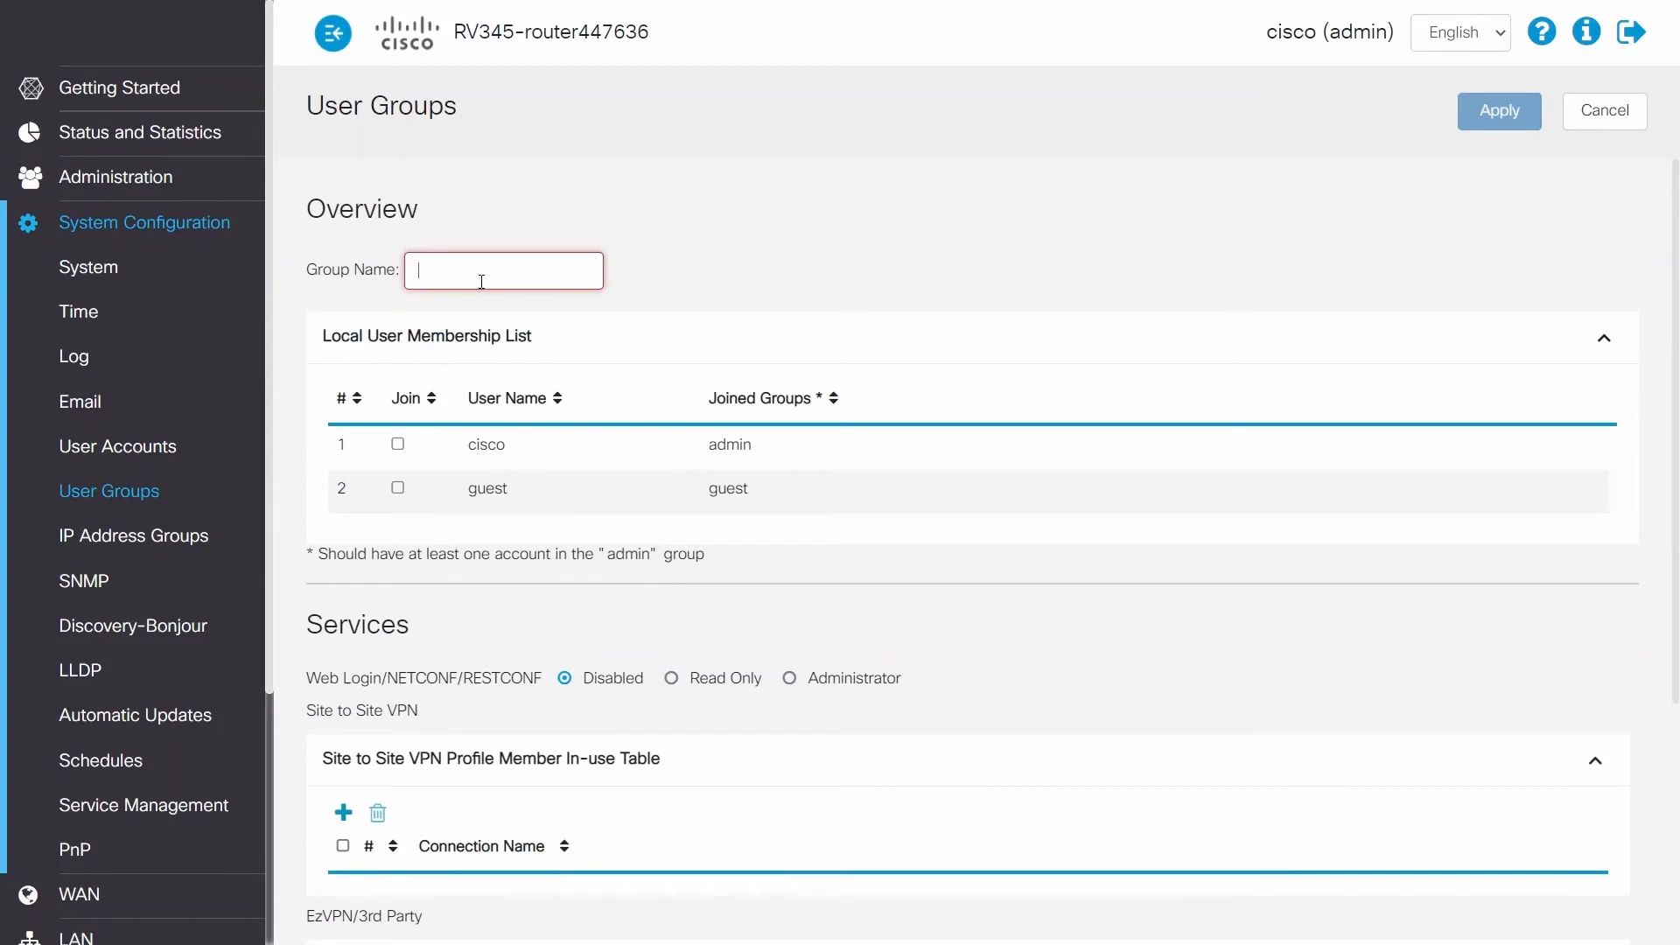
pyautogui.write('anyconnect')
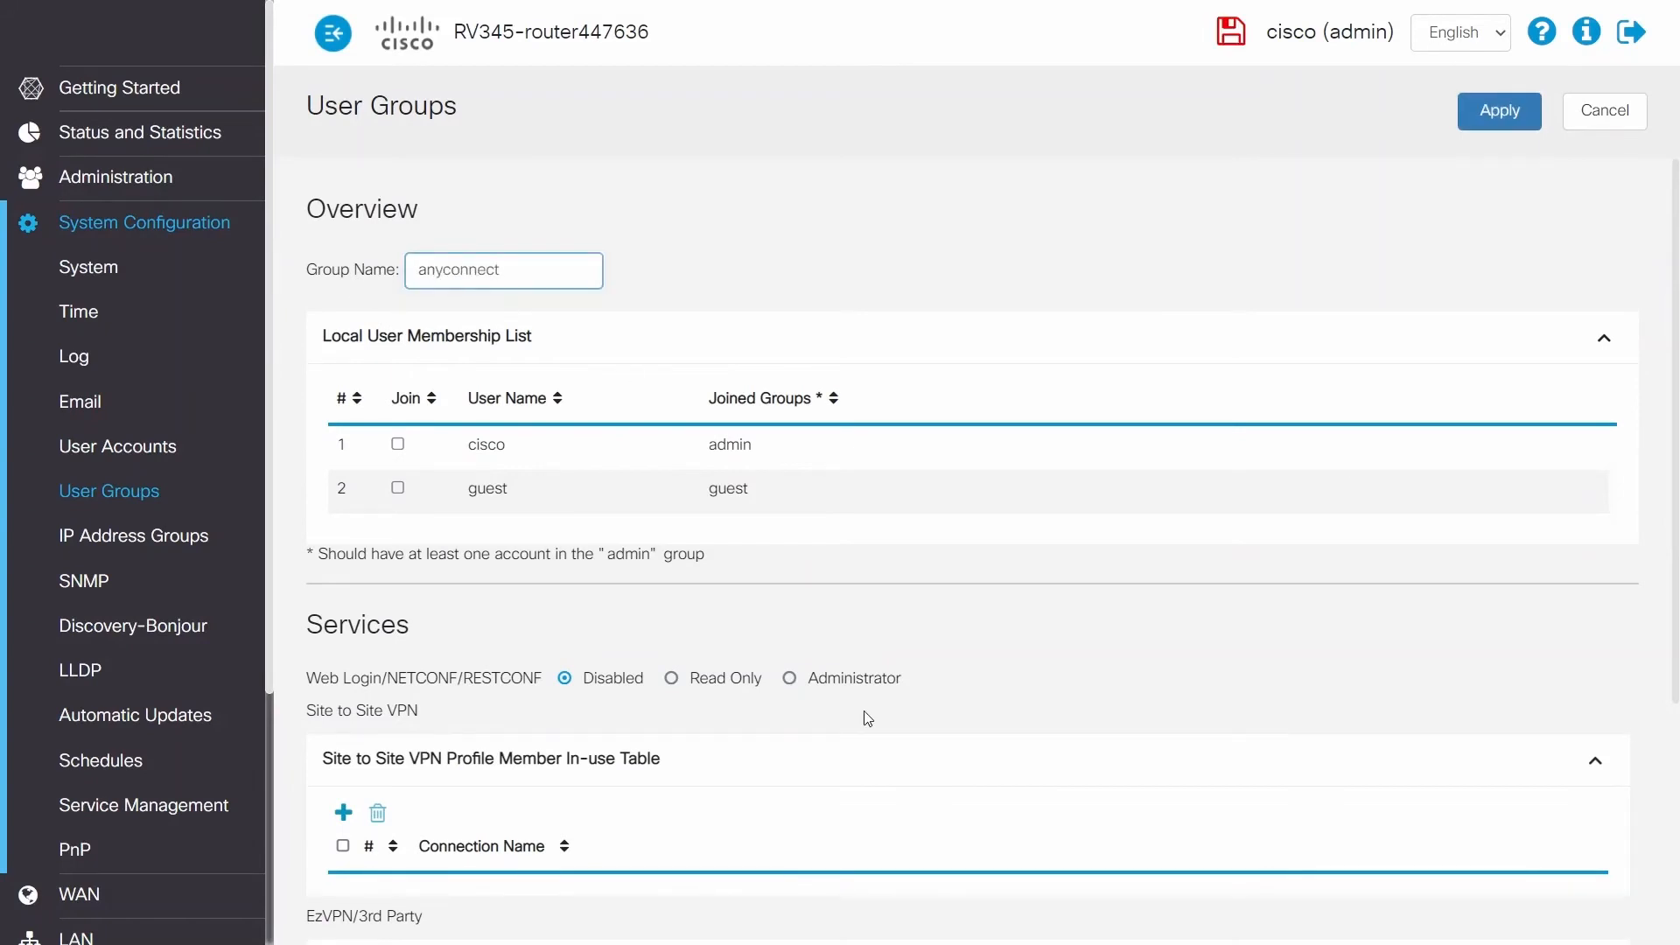
# Step: Assign the SSLVPNDefaultPolicy SSL VPN profile to the anyconnect group and apply it
pyautogui.scroll(-2, 866, 717)
pyautogui.scroll(-3, 866, 577)
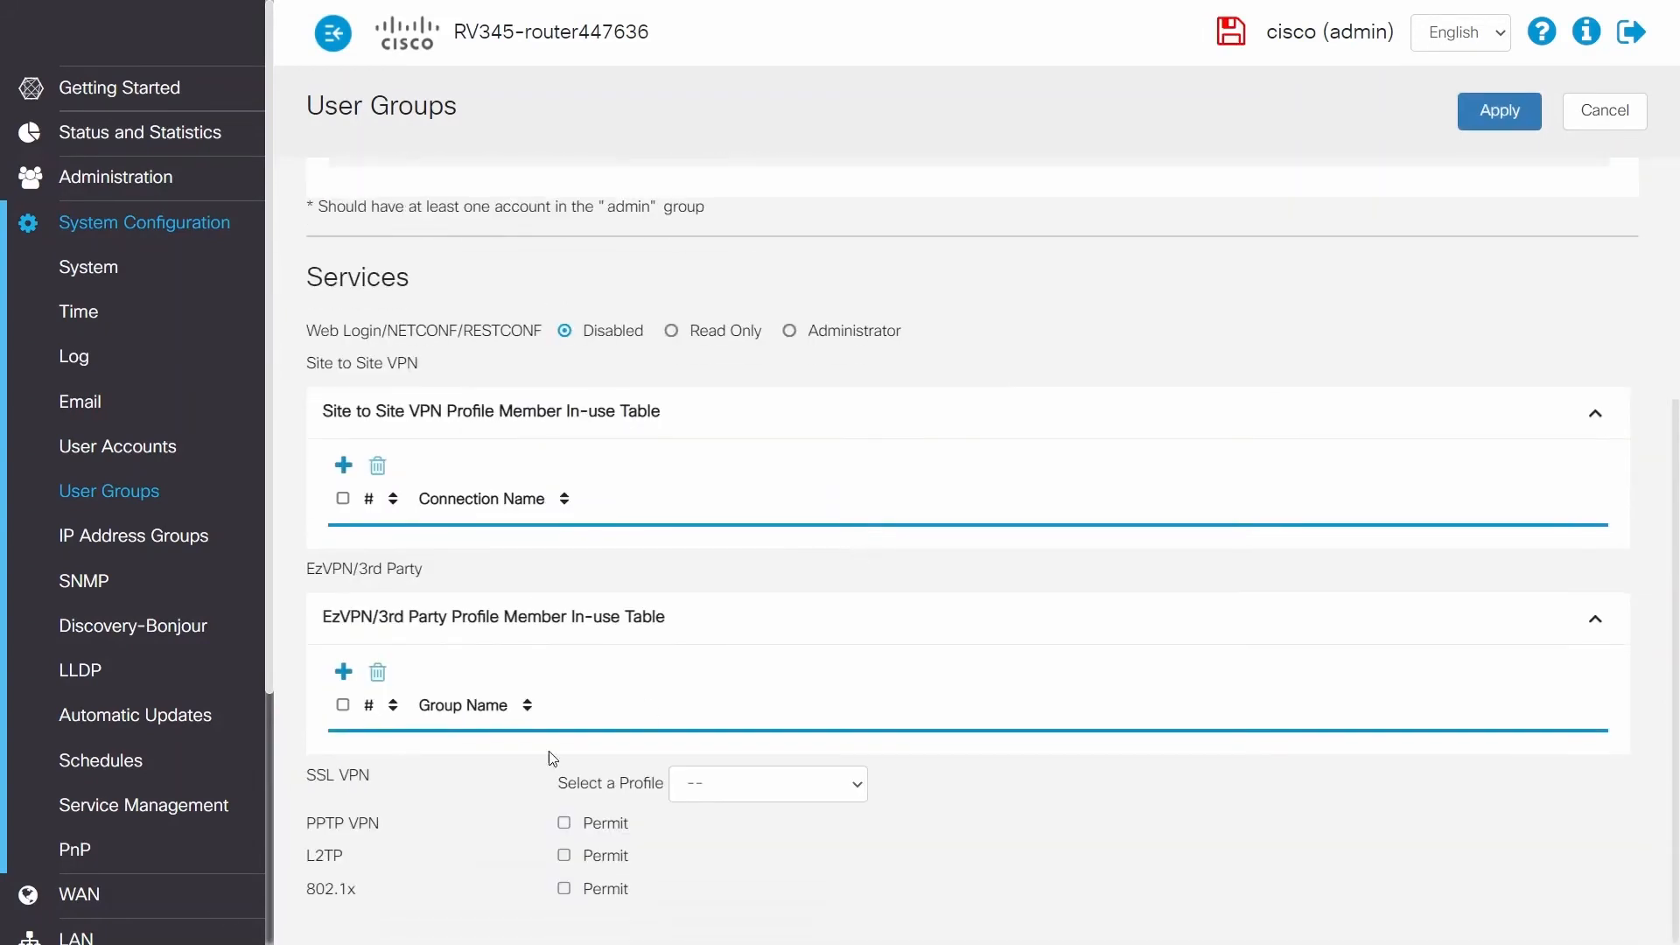
pyautogui.click(699, 790)
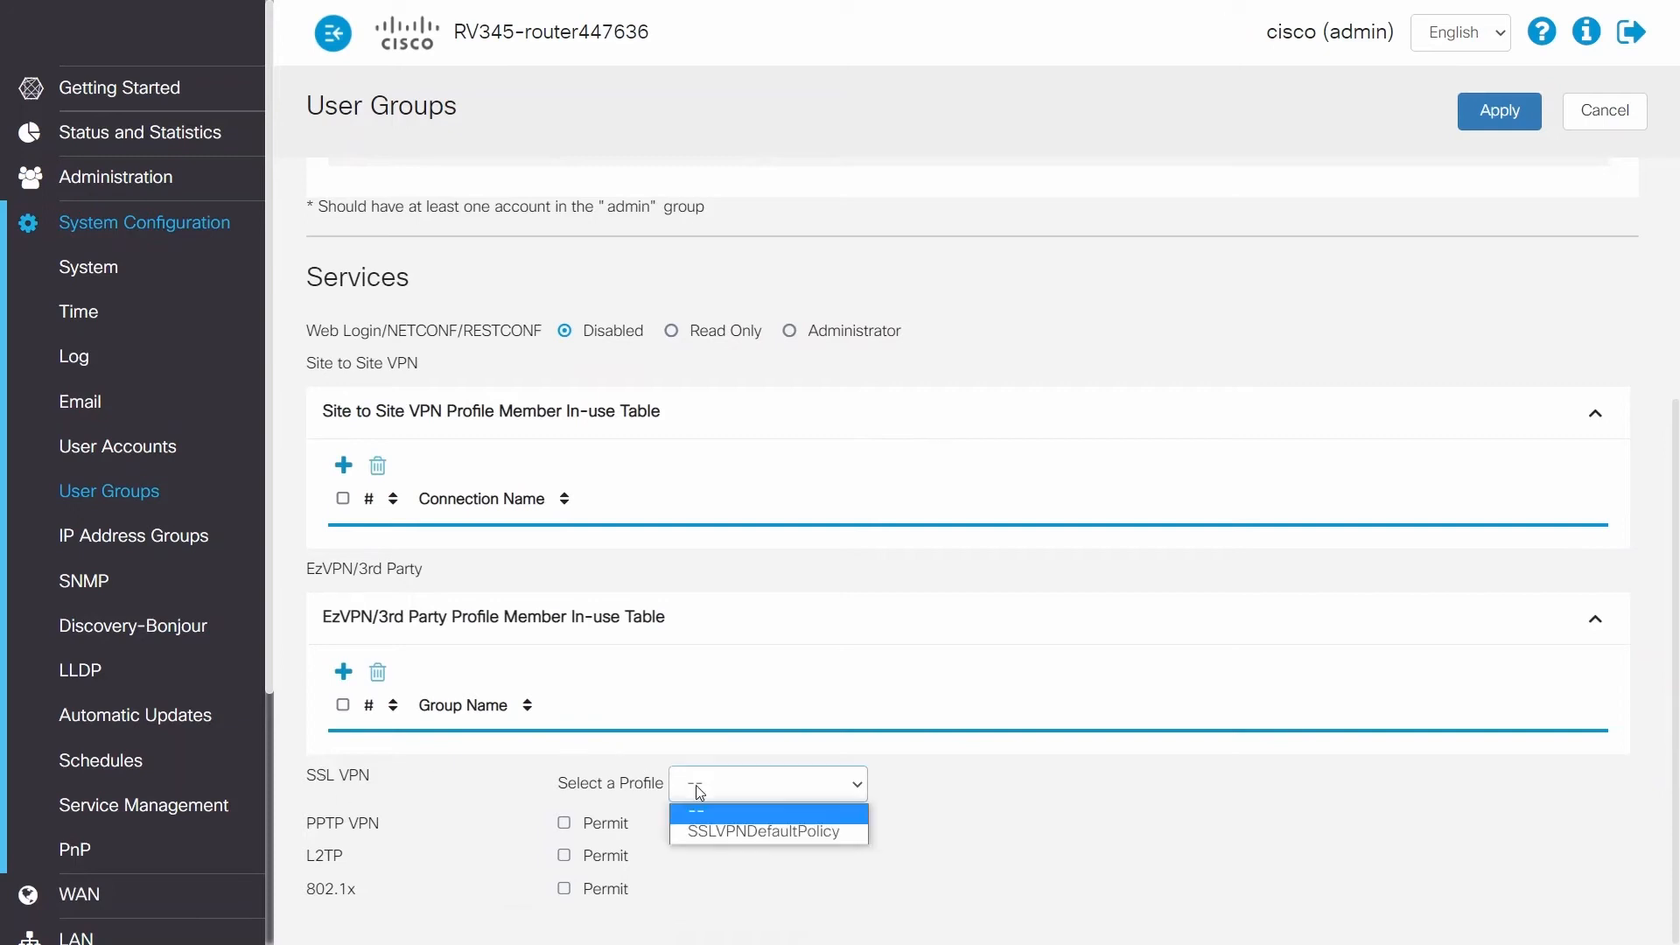
pyautogui.click(700, 834)
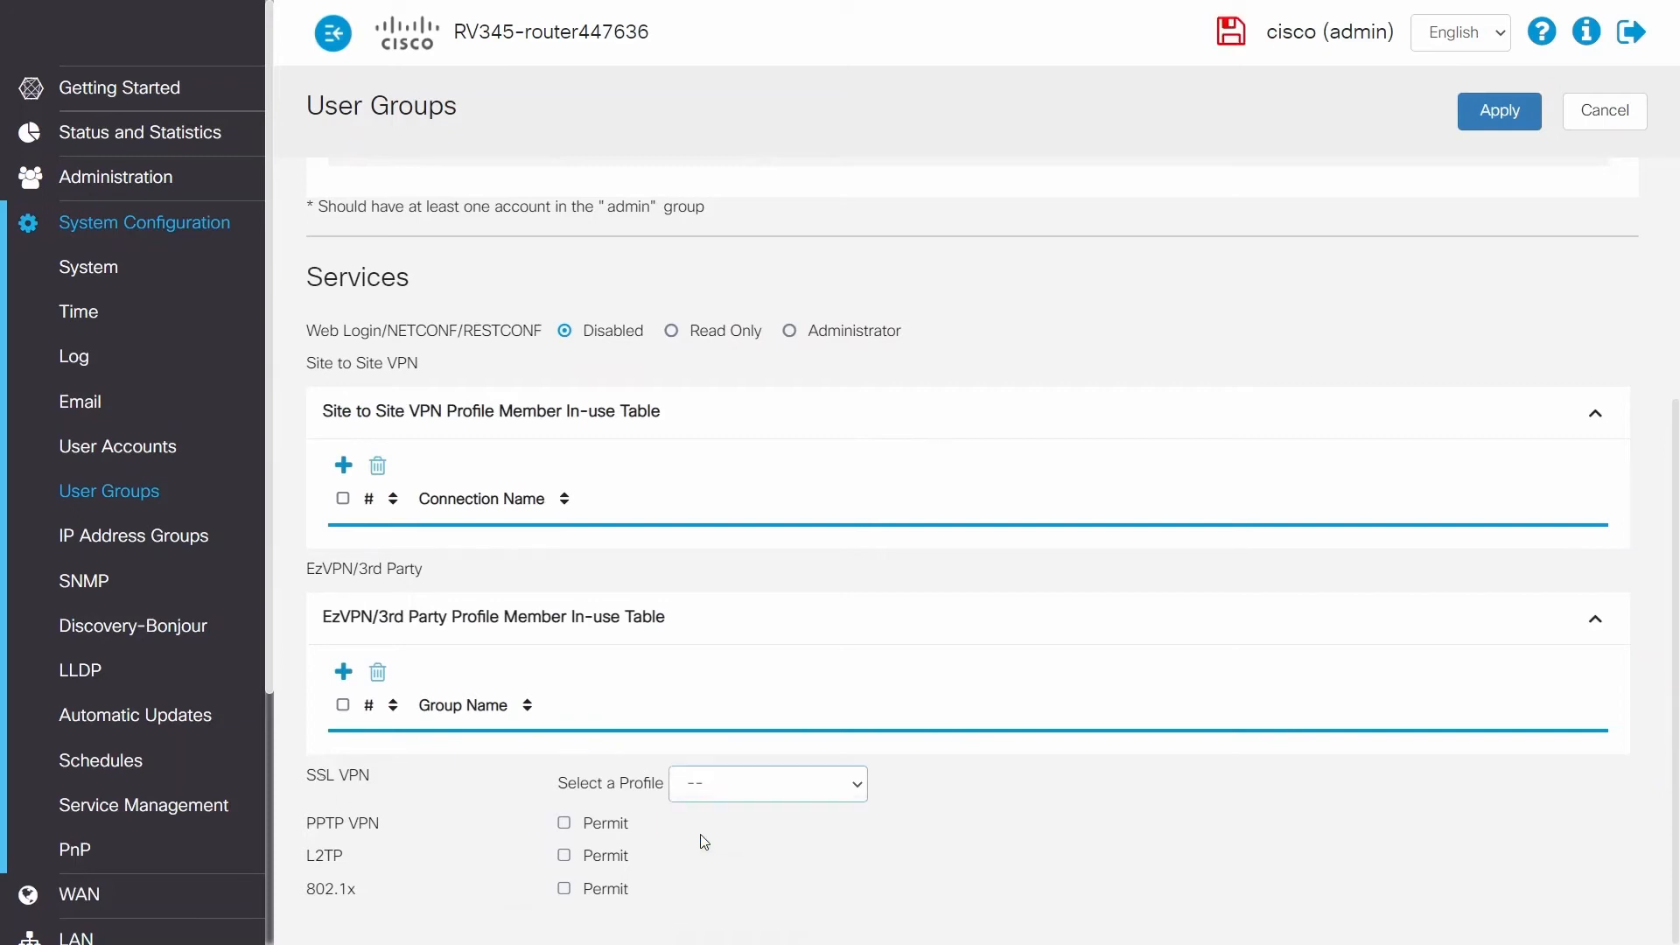
pyautogui.click(1476, 127)
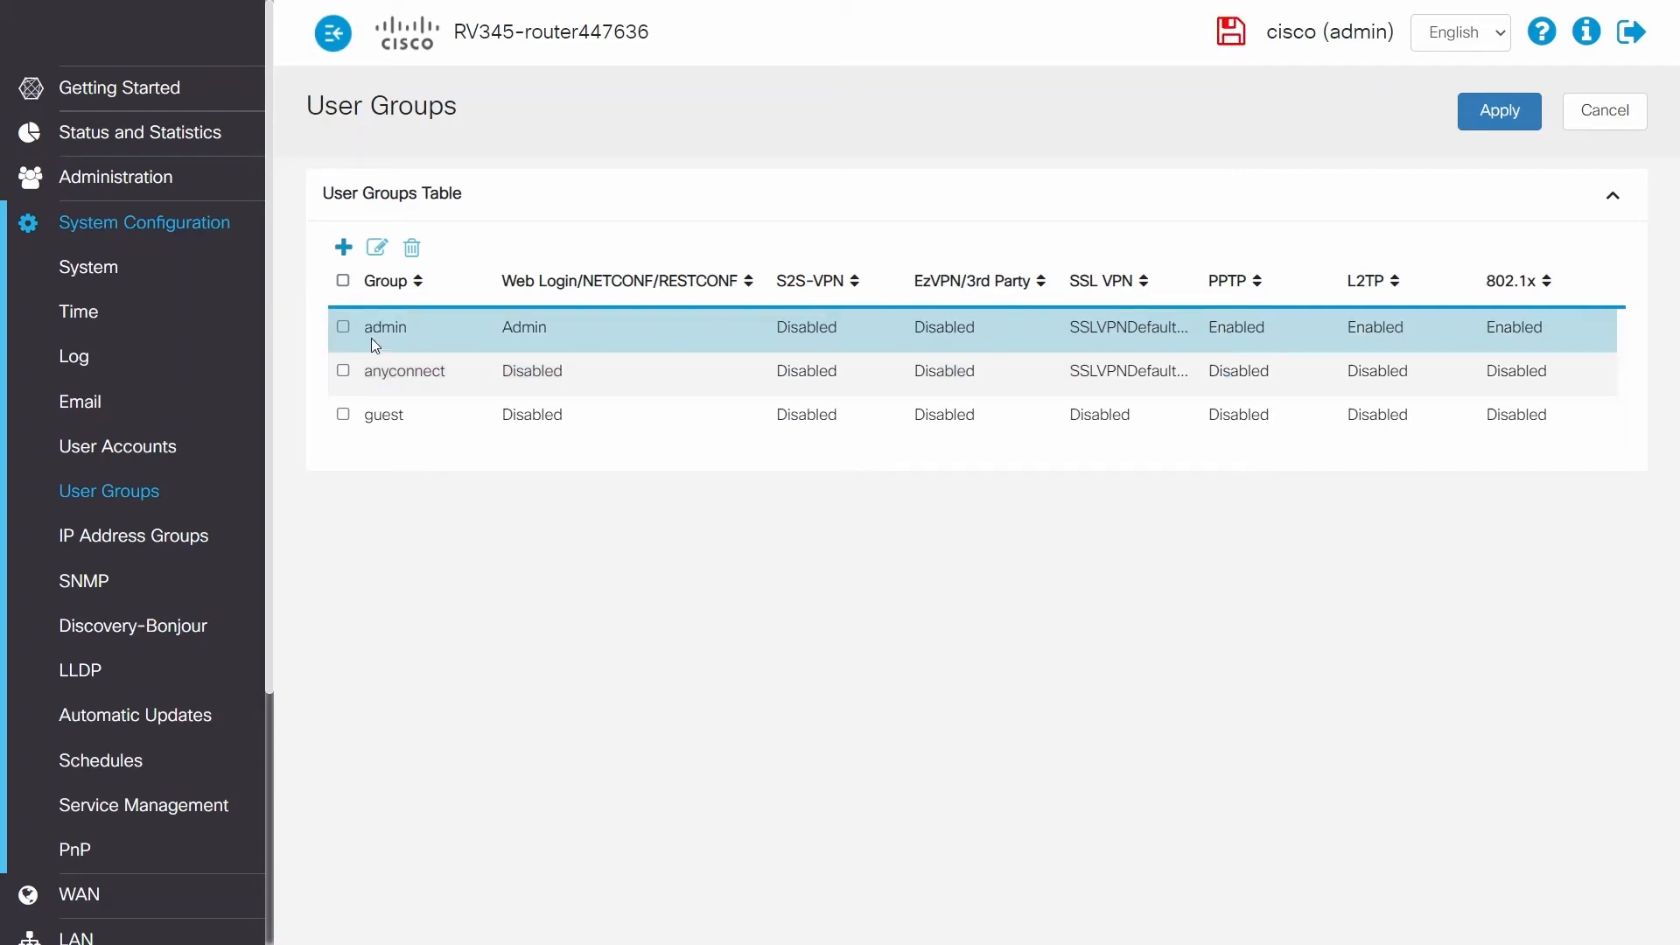
# Step: Edit the admin user group to remove its SSL VPN profile, selecting the blank "--" option, and apply the change
pyautogui.click(340, 330)
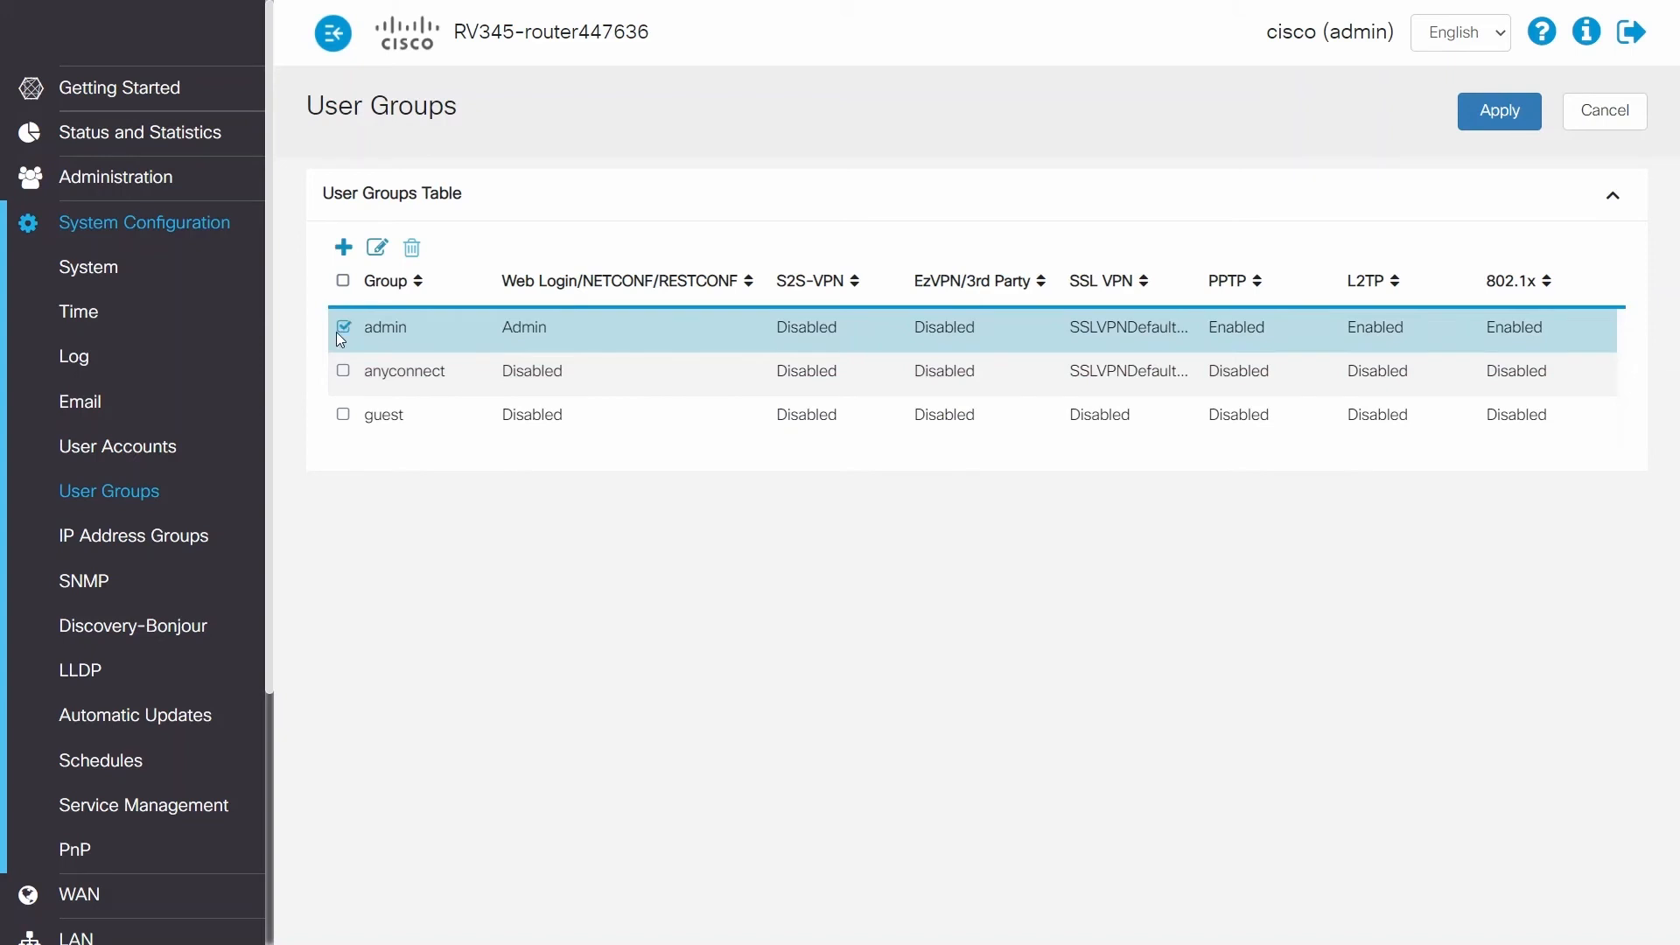
pyautogui.click(376, 249)
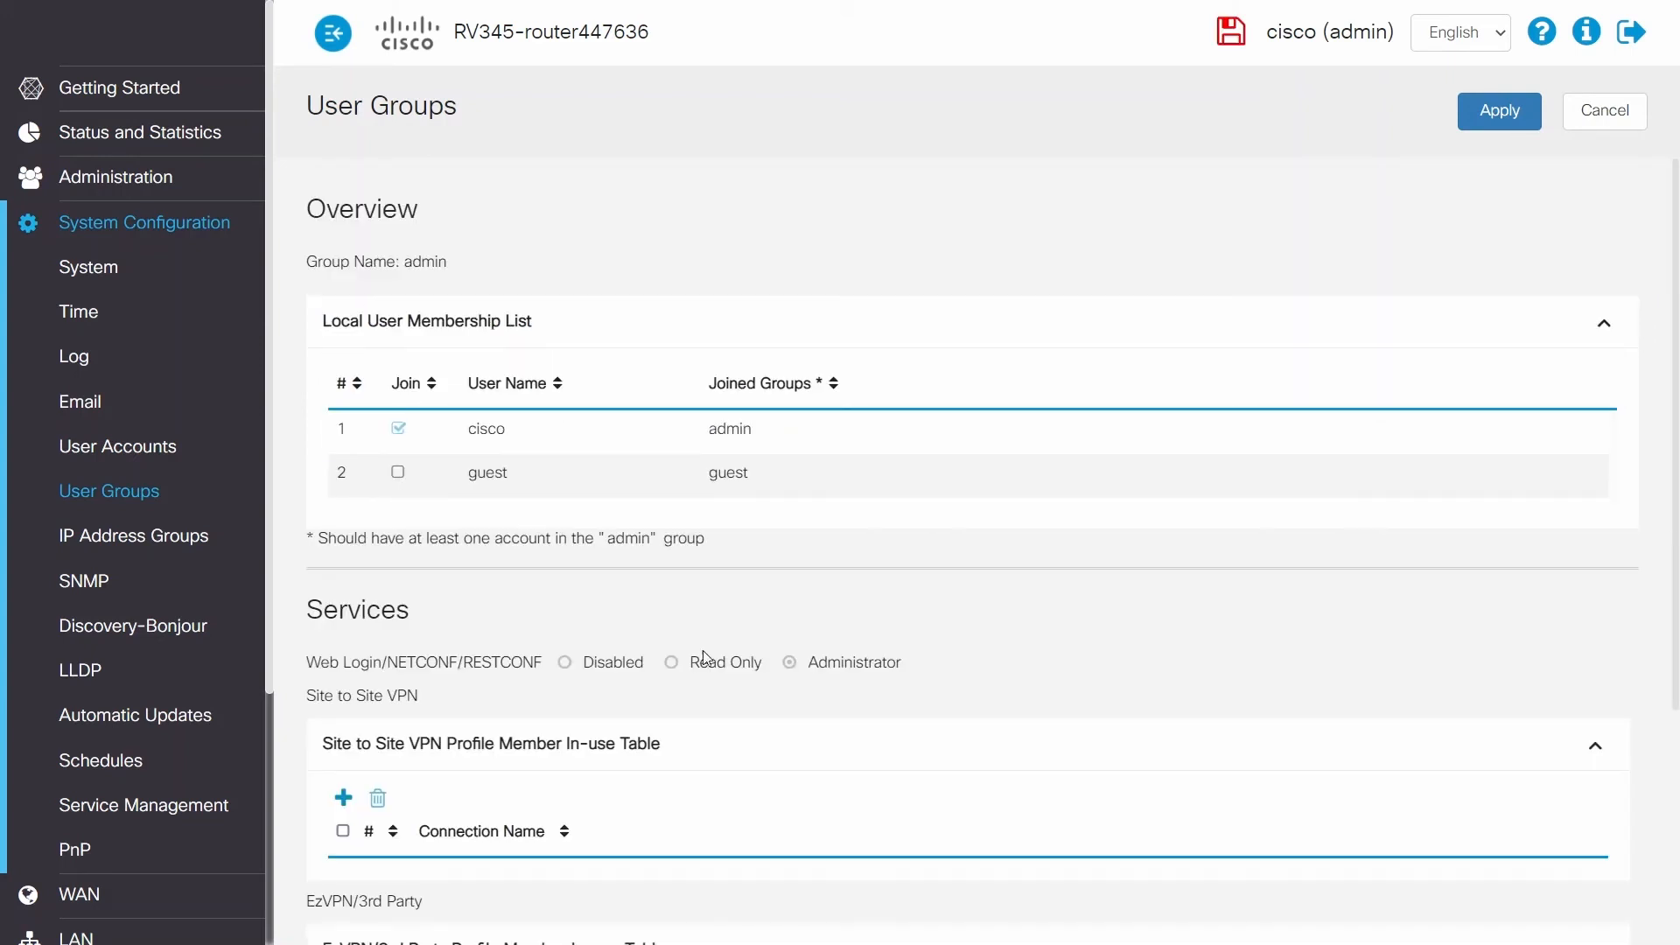
pyautogui.scroll(-3, 744, 726)
pyautogui.scroll(-1, 735, 748)
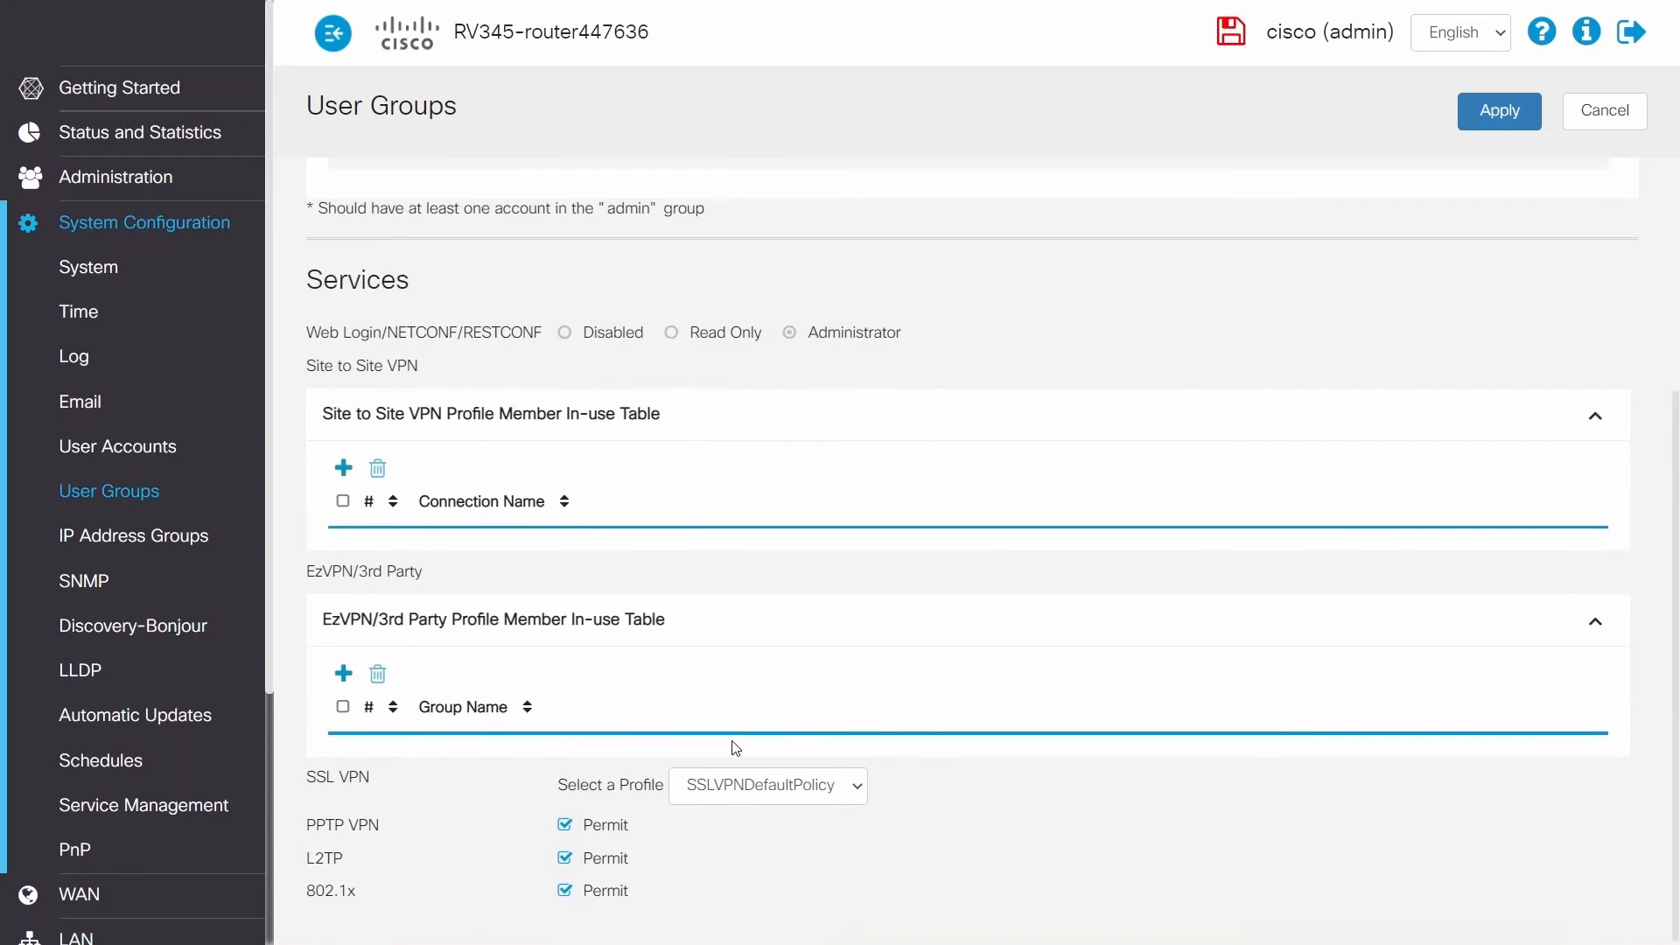
pyautogui.click(741, 791)
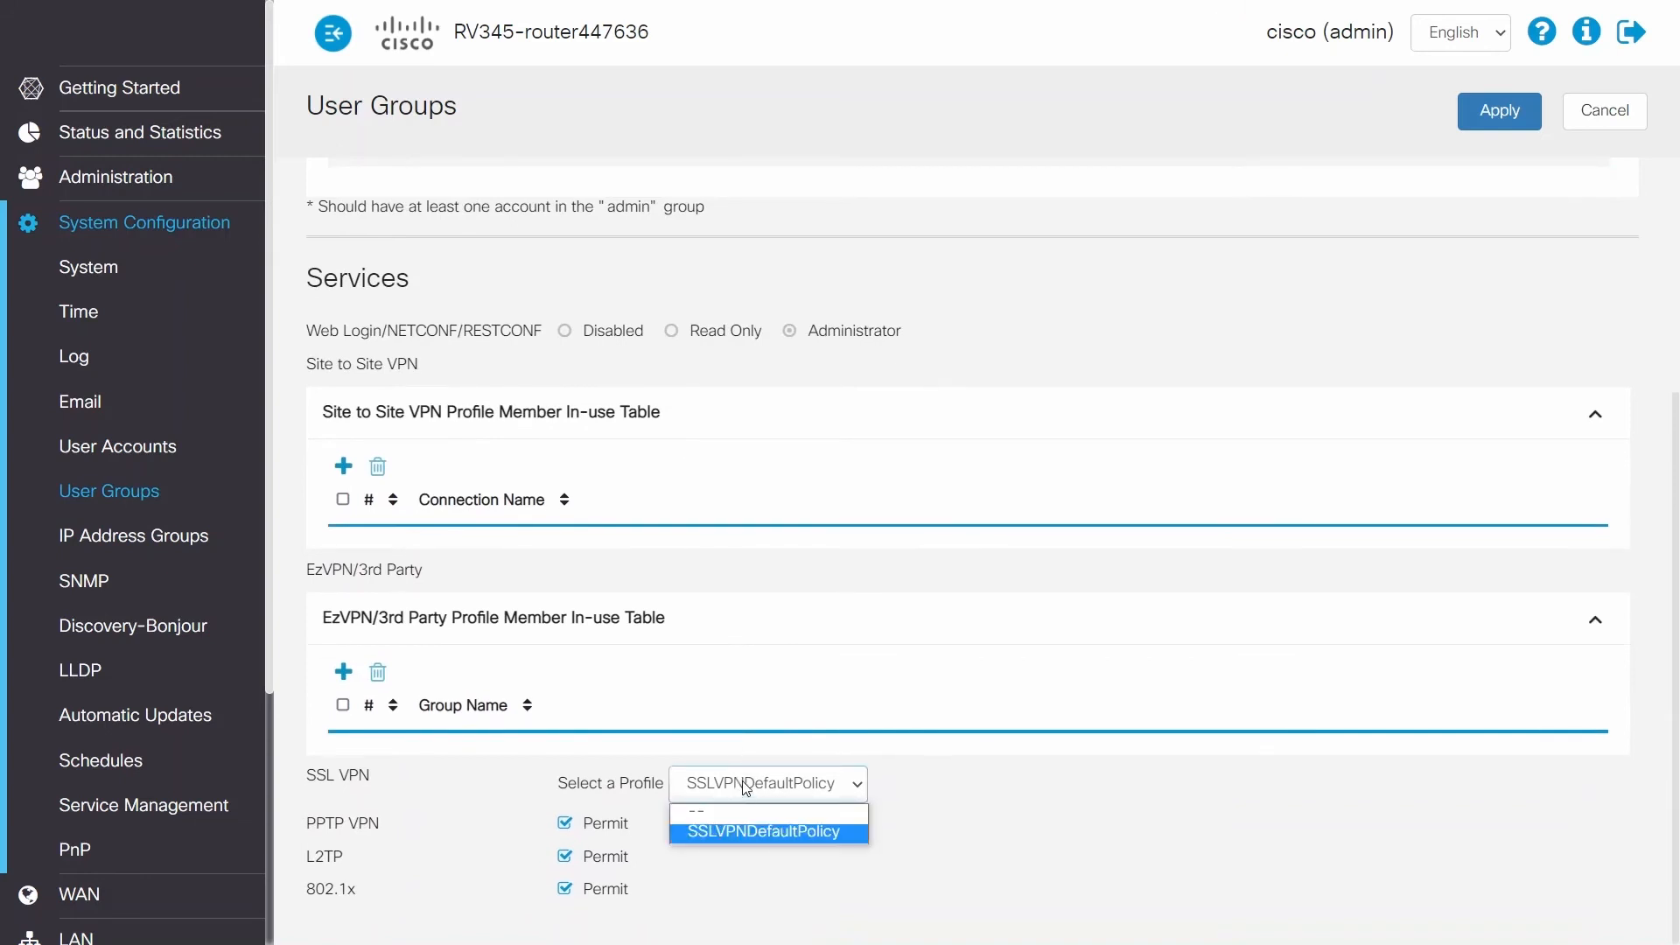
pyautogui.click(716, 818)
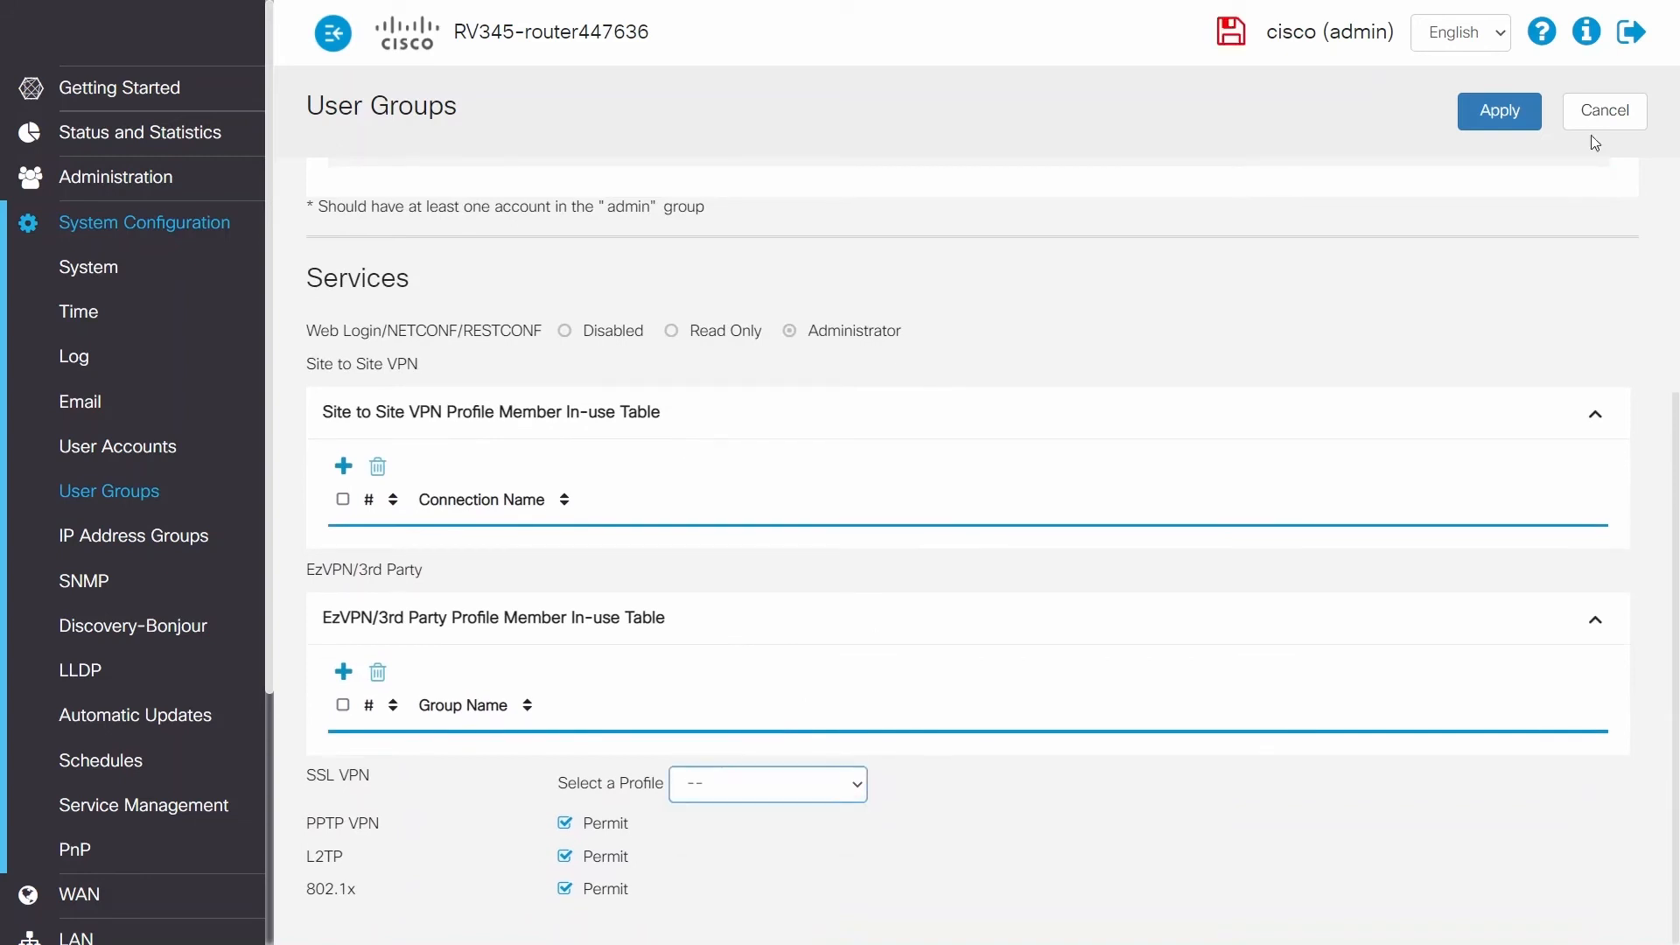
pyautogui.click(1500, 112)
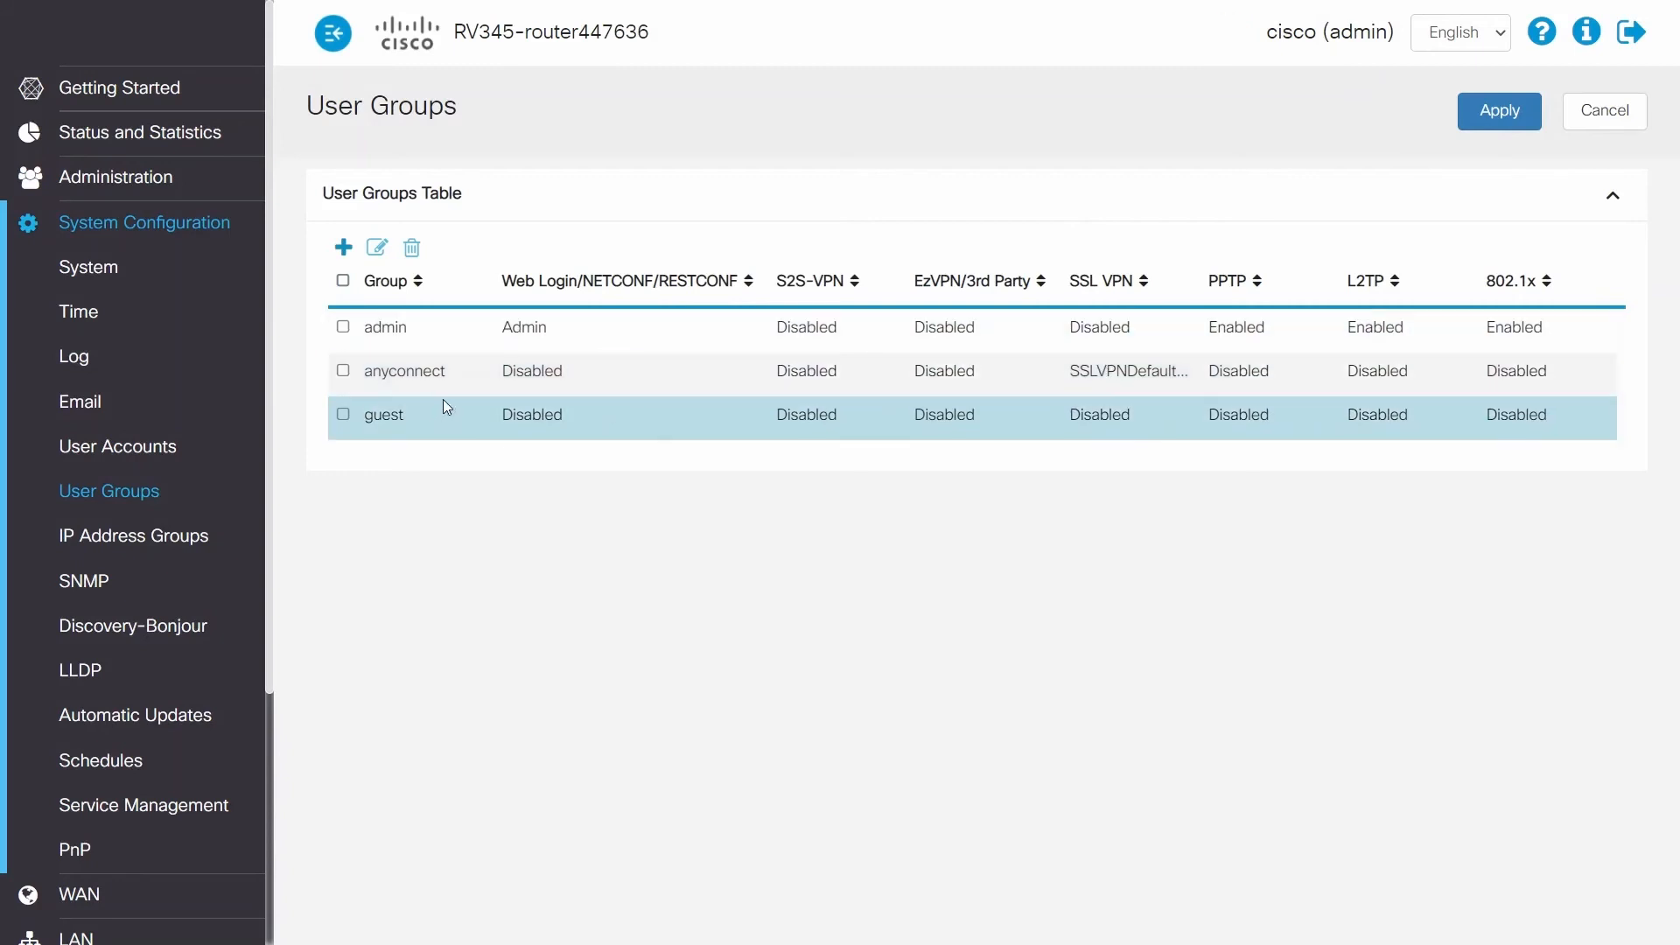
# Step: Add a local user account named user1, fill in and confirm its password, assign it to the anyconnect group, and apply
pyautogui.click(110, 457)
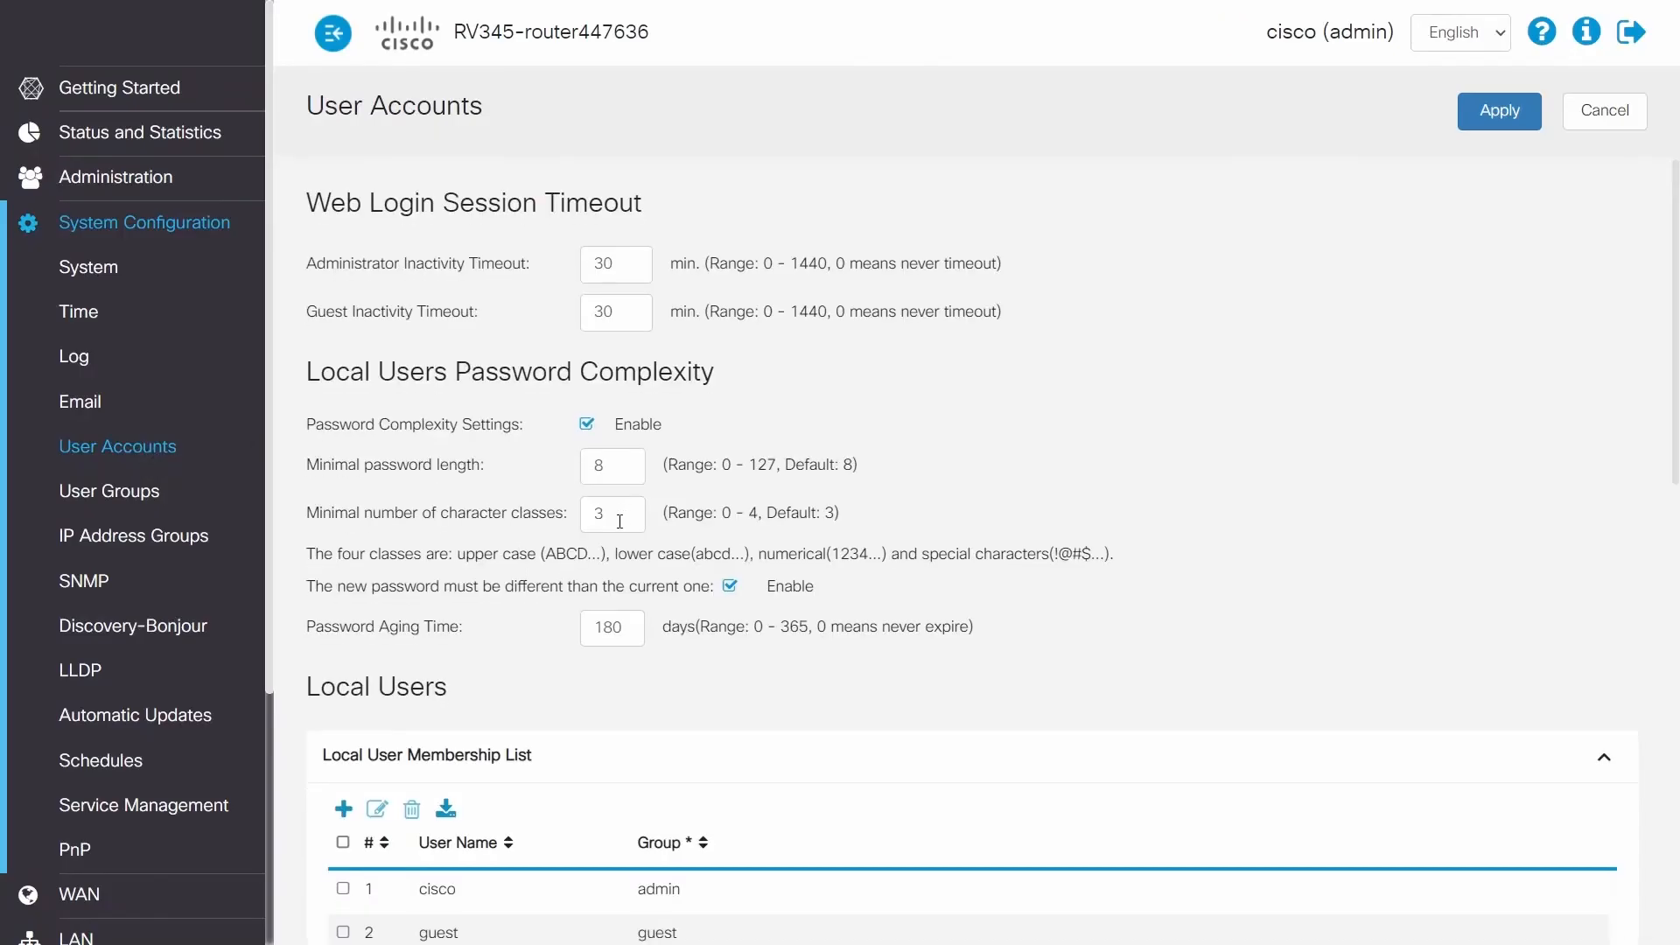
pyautogui.scroll(-2, 613, 516)
pyautogui.click(344, 597)
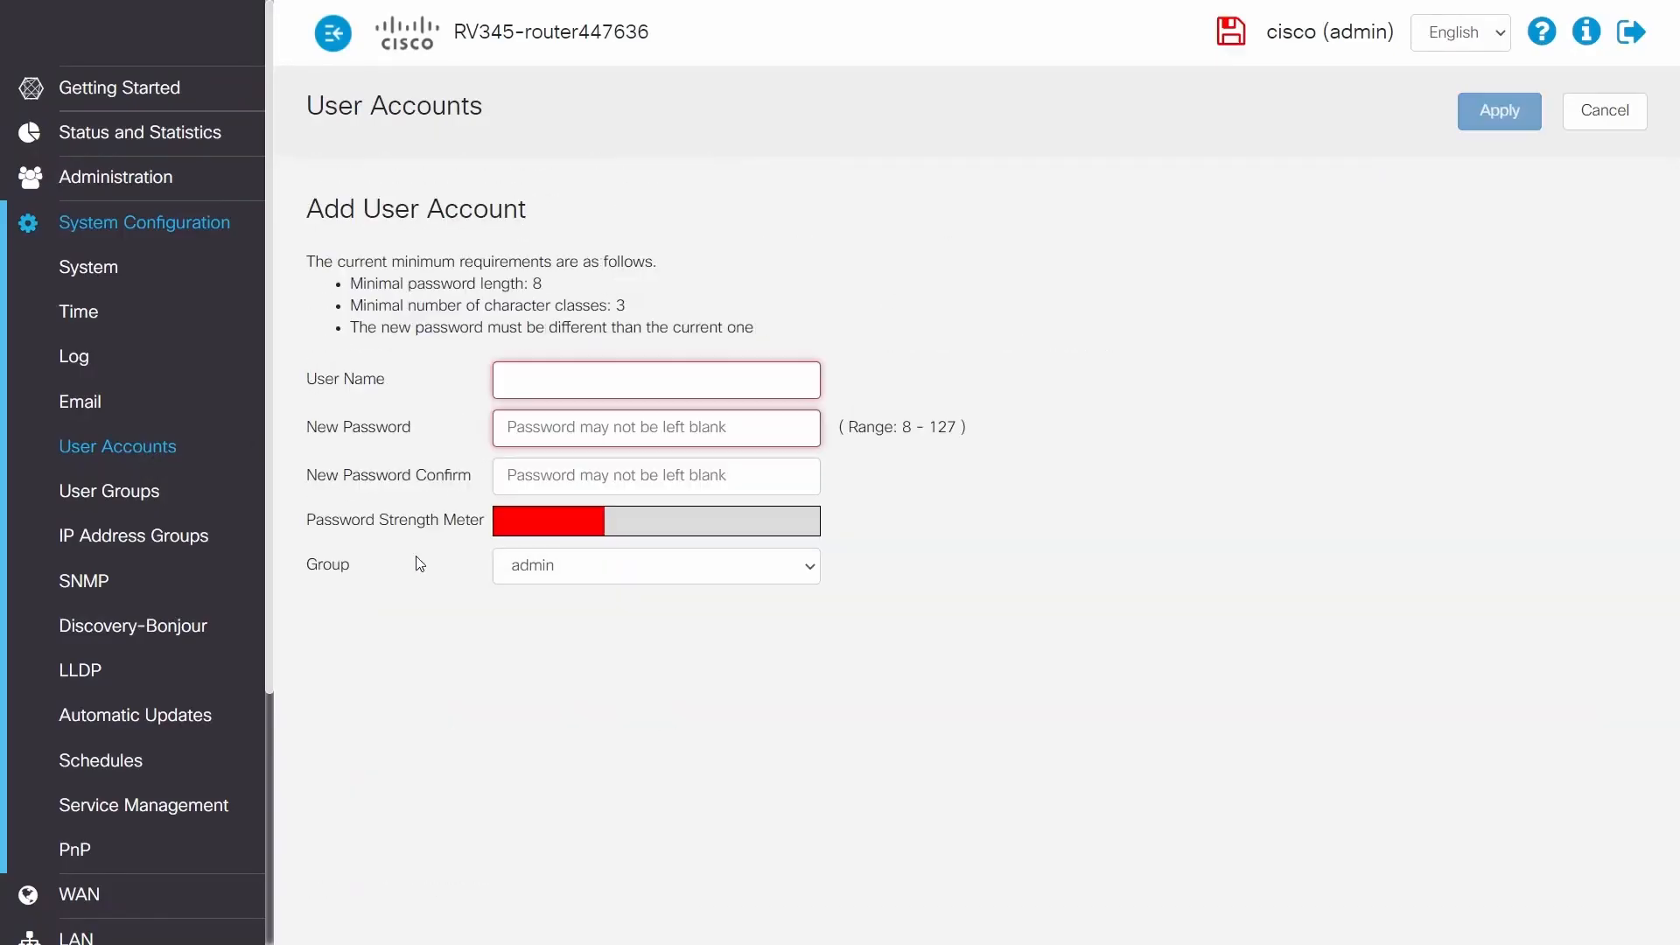
pyautogui.click(735, 384)
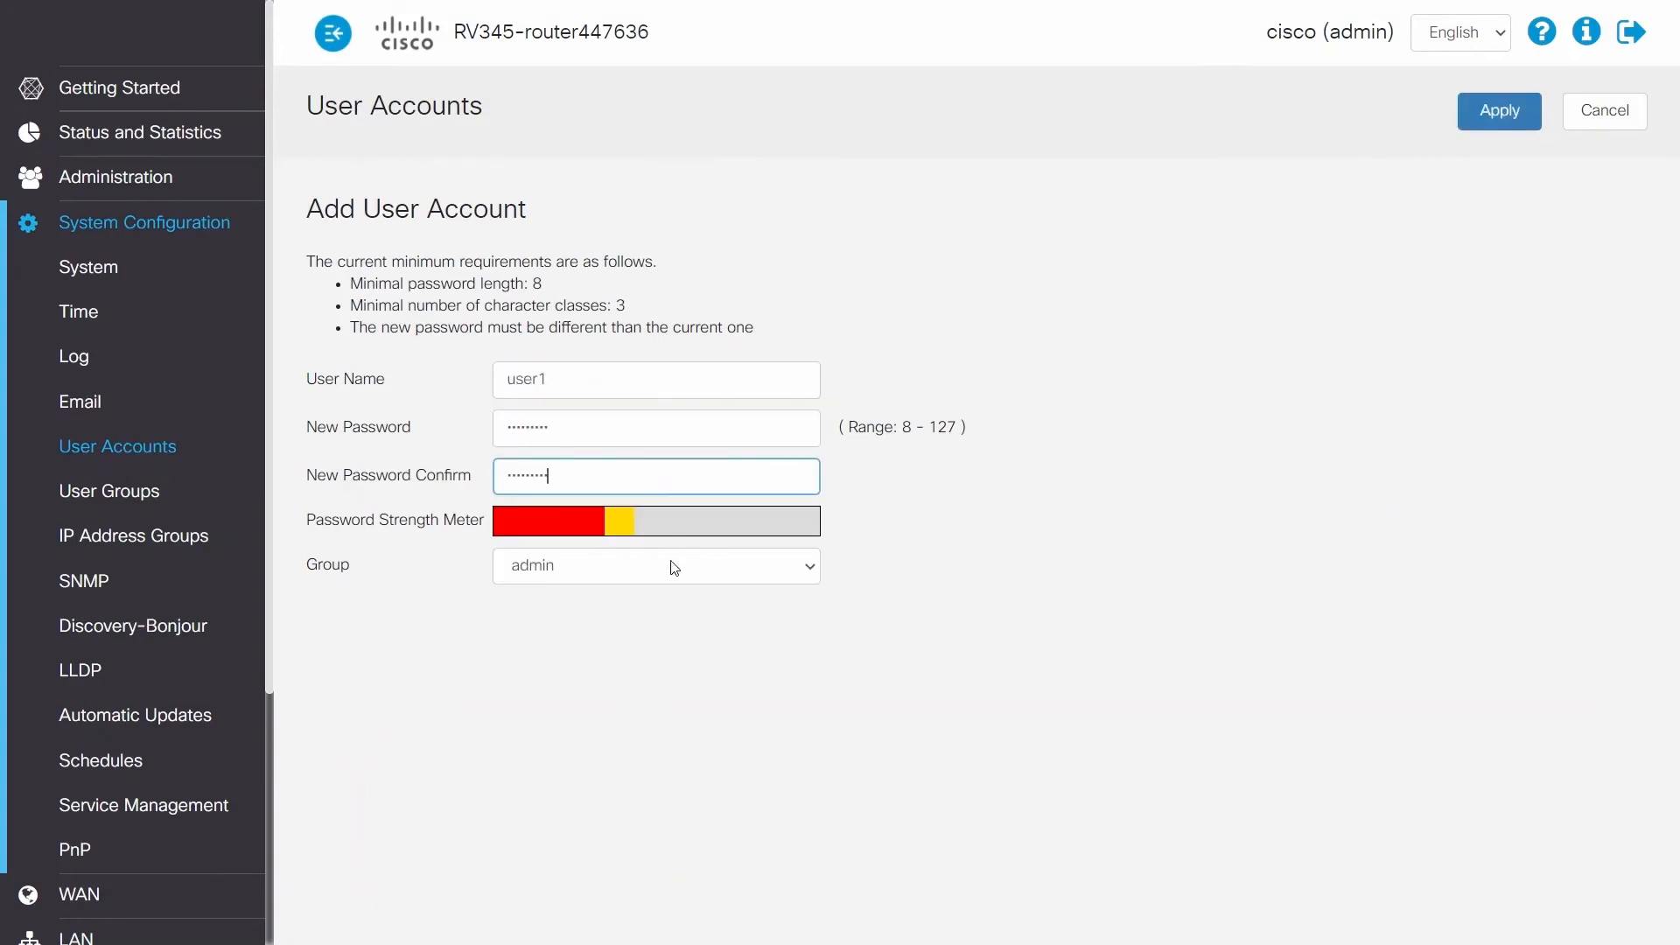
pyautogui.click(675, 566)
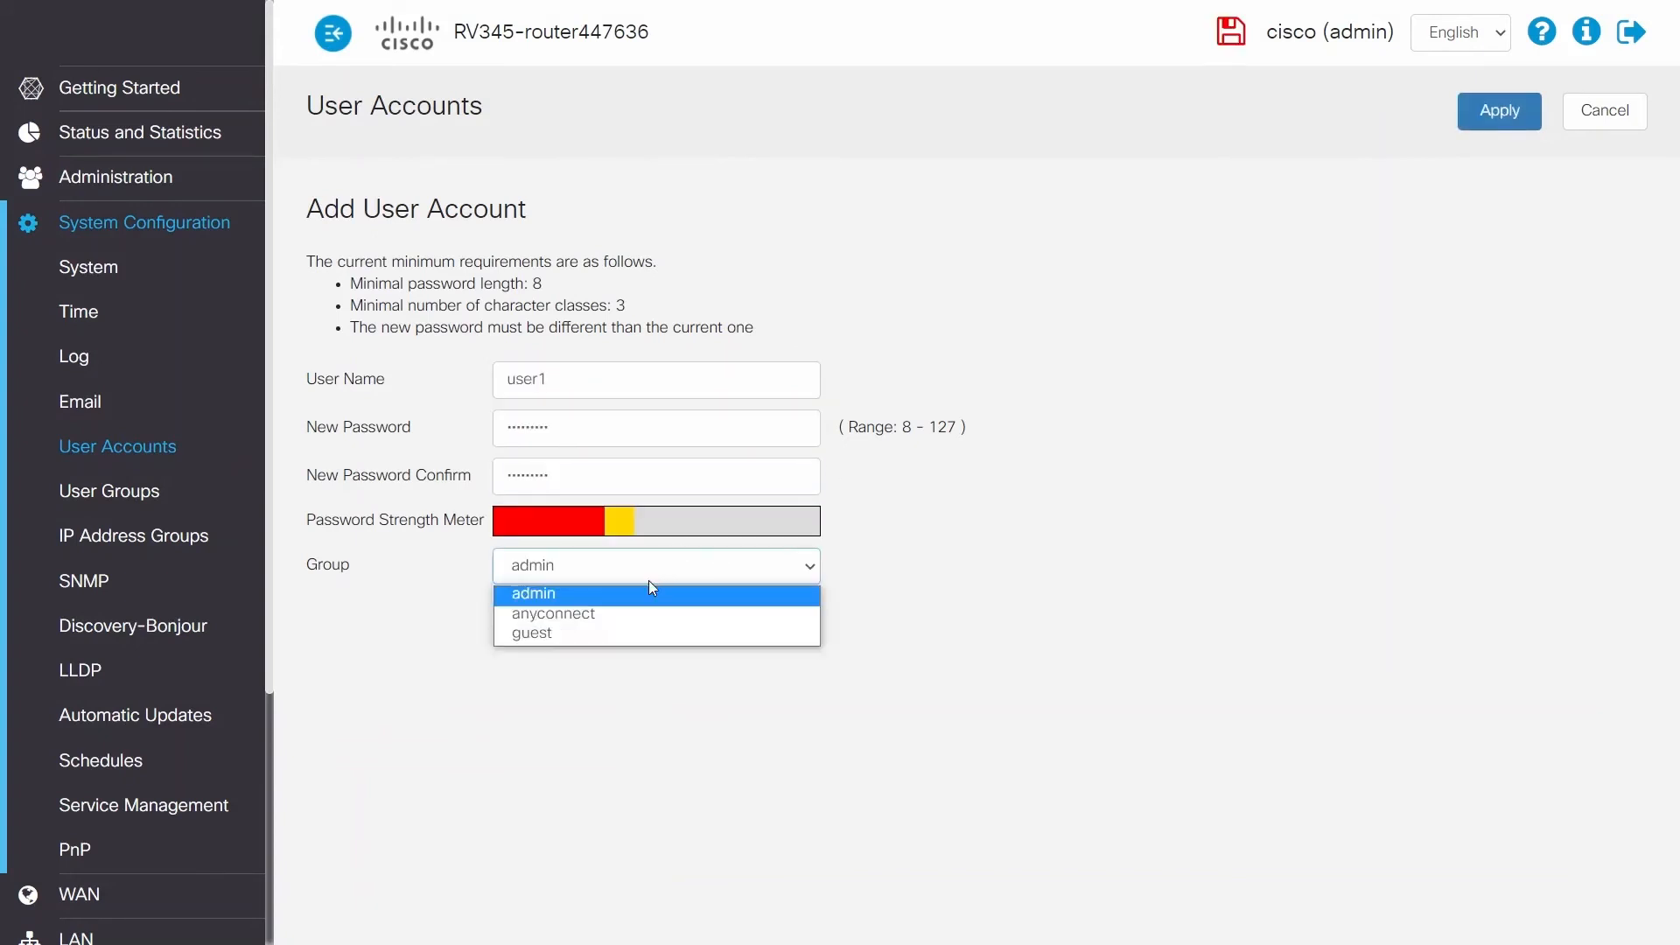
pyautogui.click(578, 616)
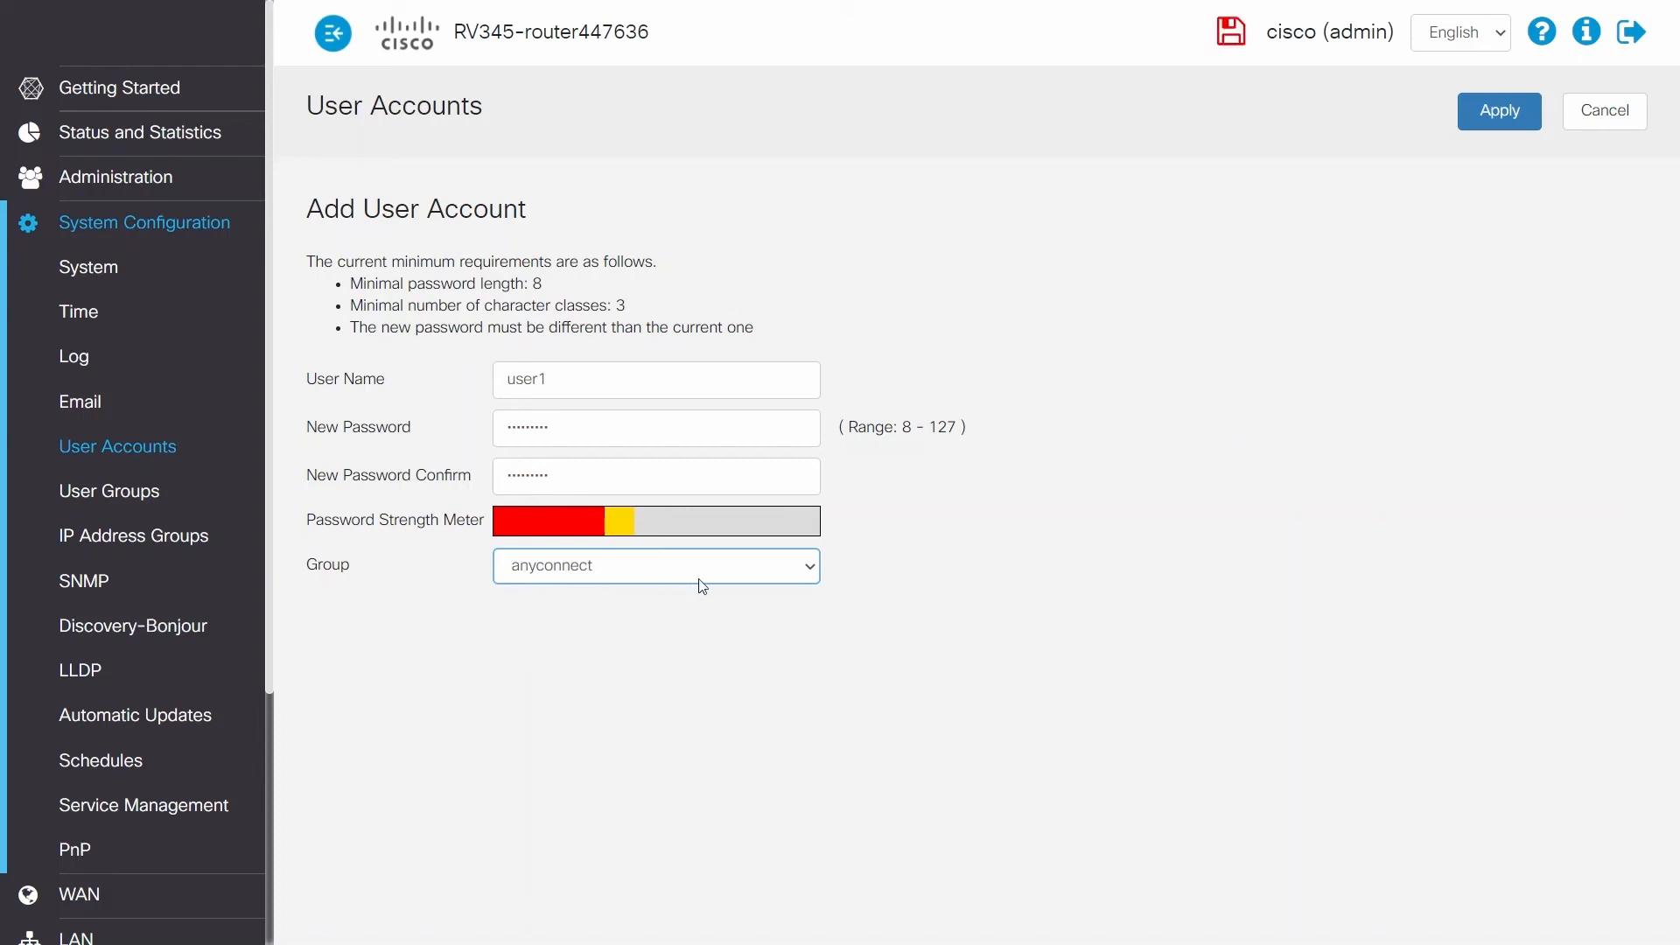
pyautogui.click(1504, 113)
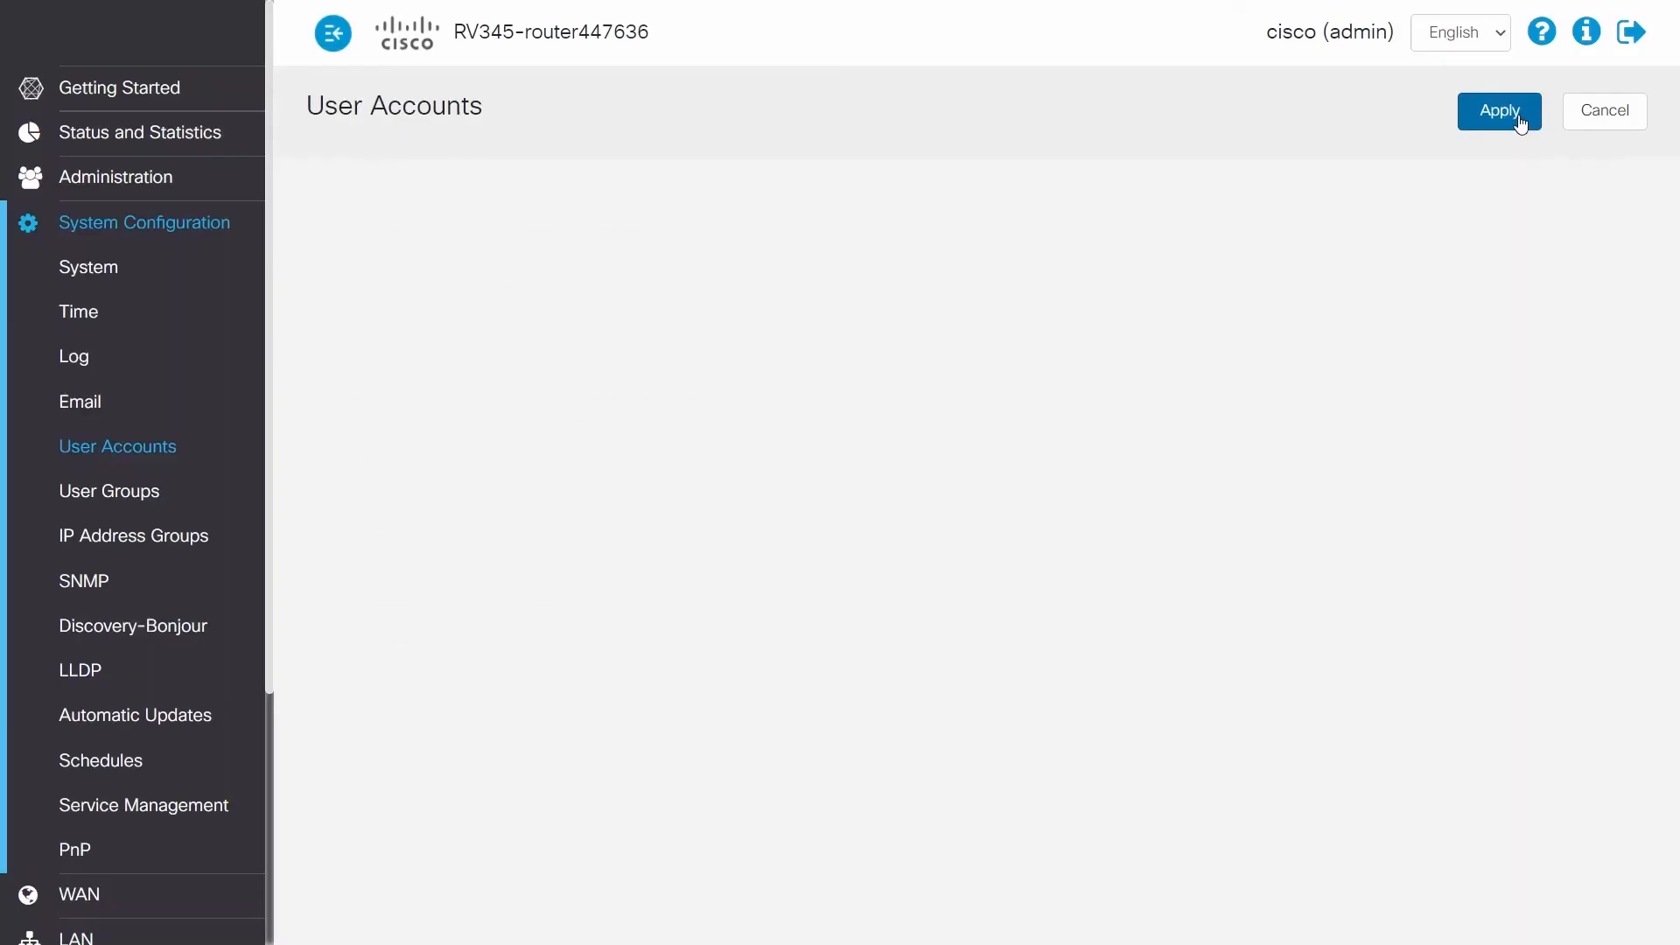
# Step: Save the router's Running Configuration to the Startup Configuration and apply it
pyautogui.scroll(-6, 1527, 595)
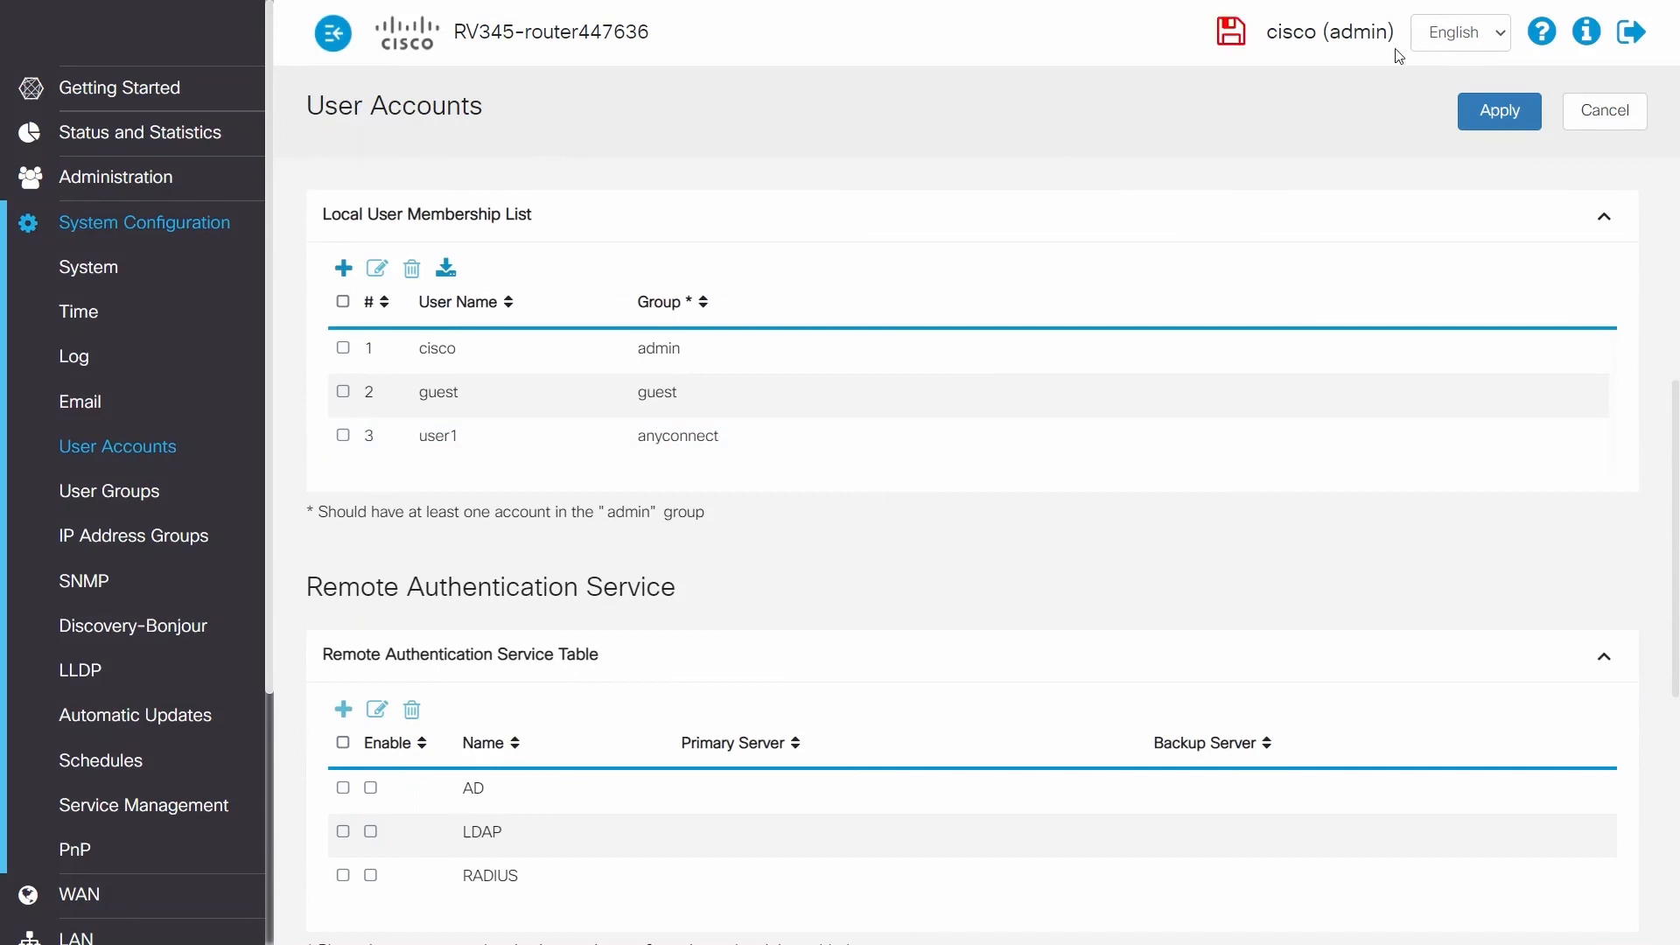
pyautogui.click(1232, 31)
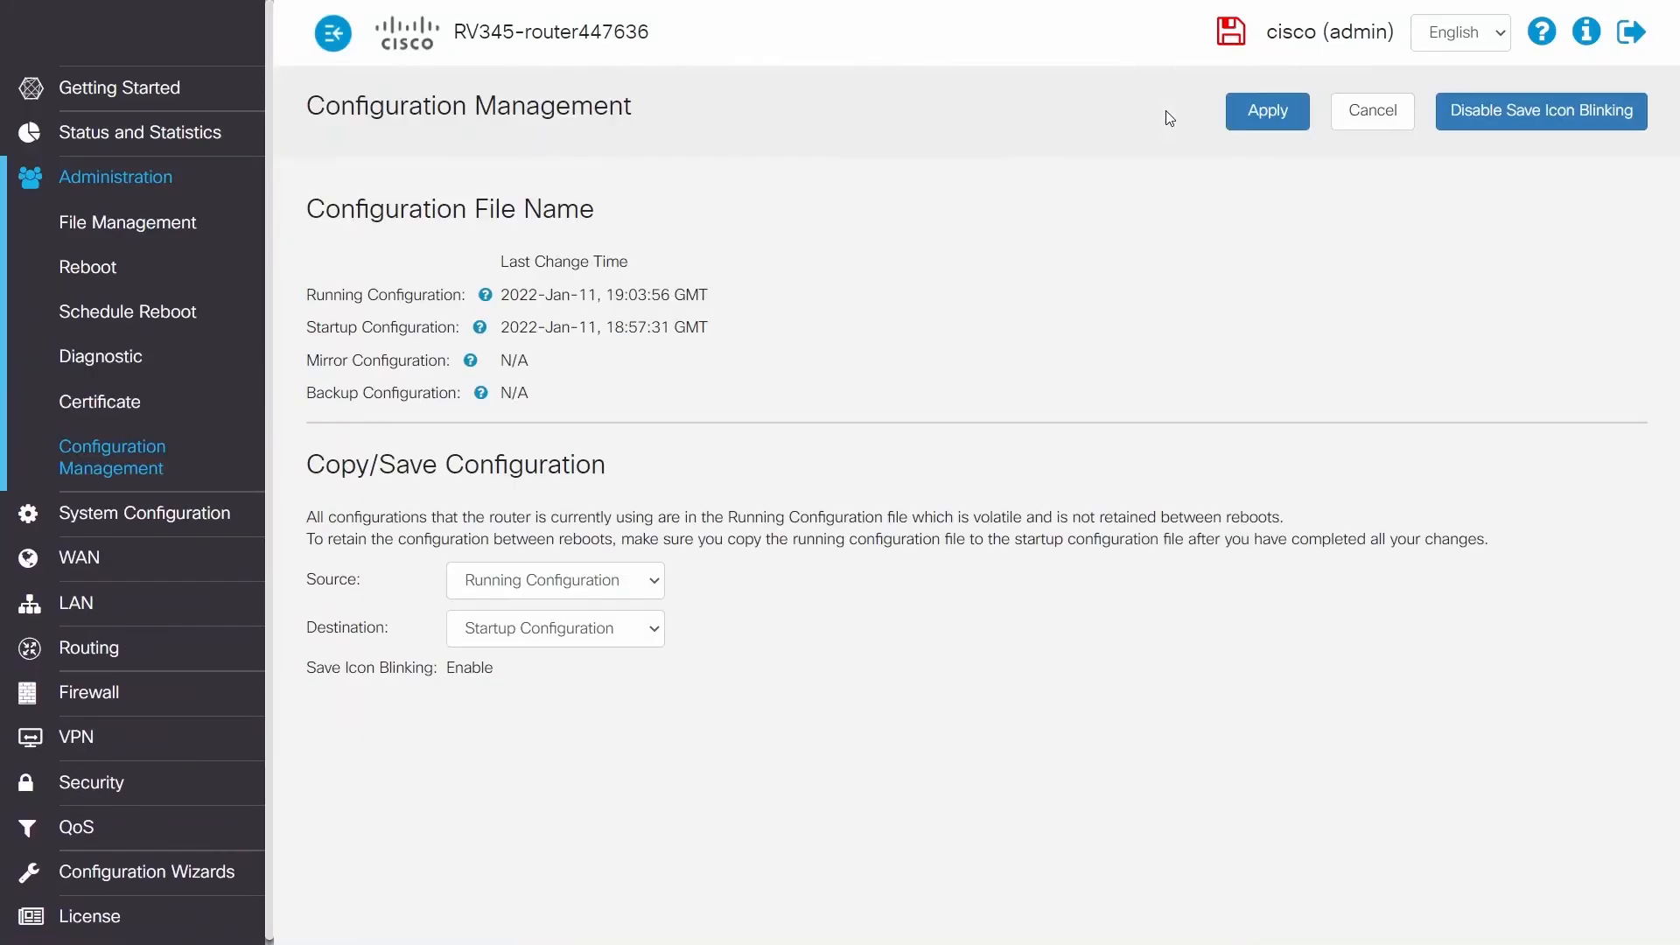
pyautogui.click(1260, 118)
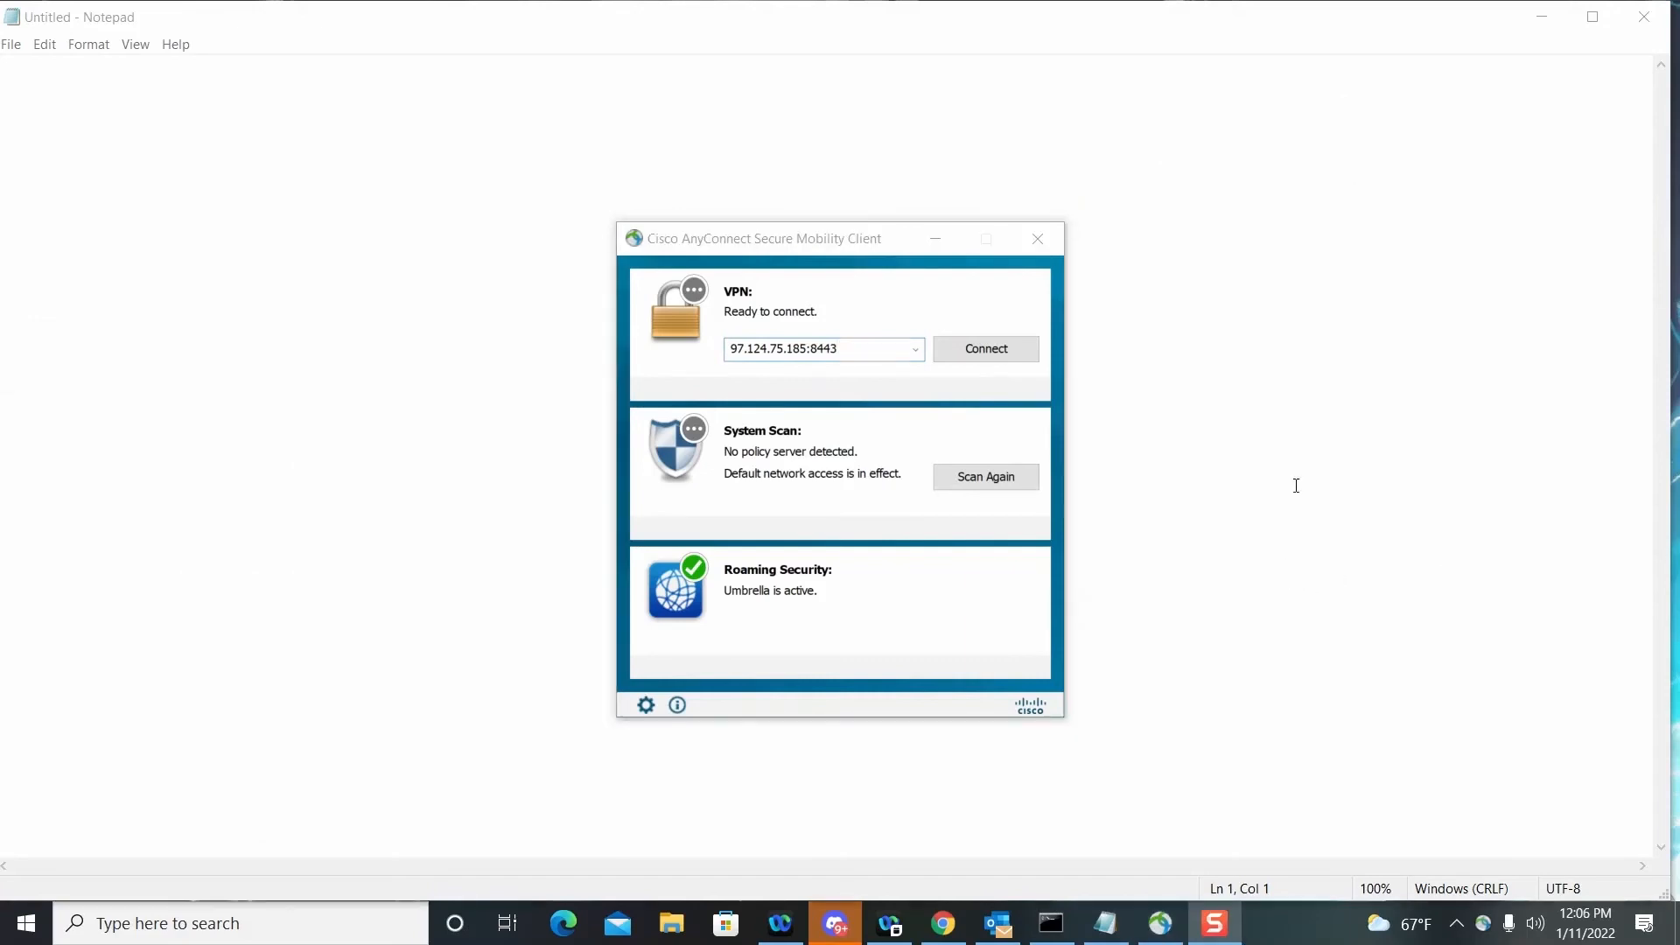
# Step: Switch to the Cisco AnyConnect client, connect to 97.124.75.185:8443 as user1 with the account password, and proceed despite the untrusted server certificate
pyautogui.click(987, 350)
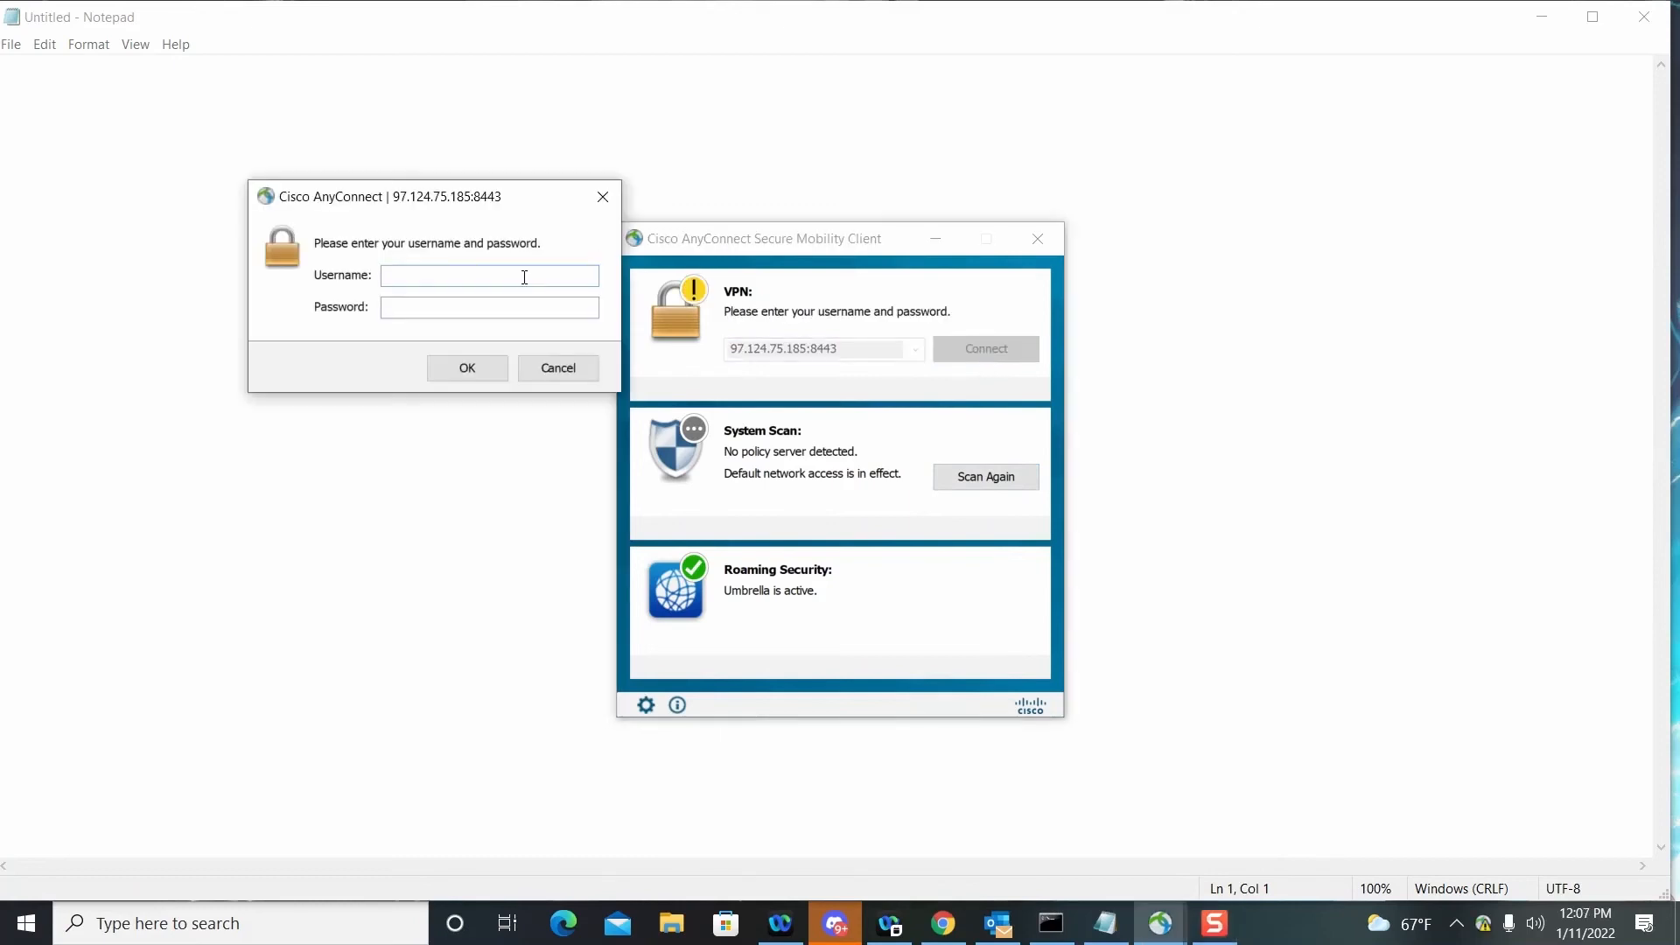
pyautogui.write('user1')
pyautogui.click(529, 304)
pyautogui.write('********')
pyautogui.click(490, 368)
pyautogui.click(870, 563)
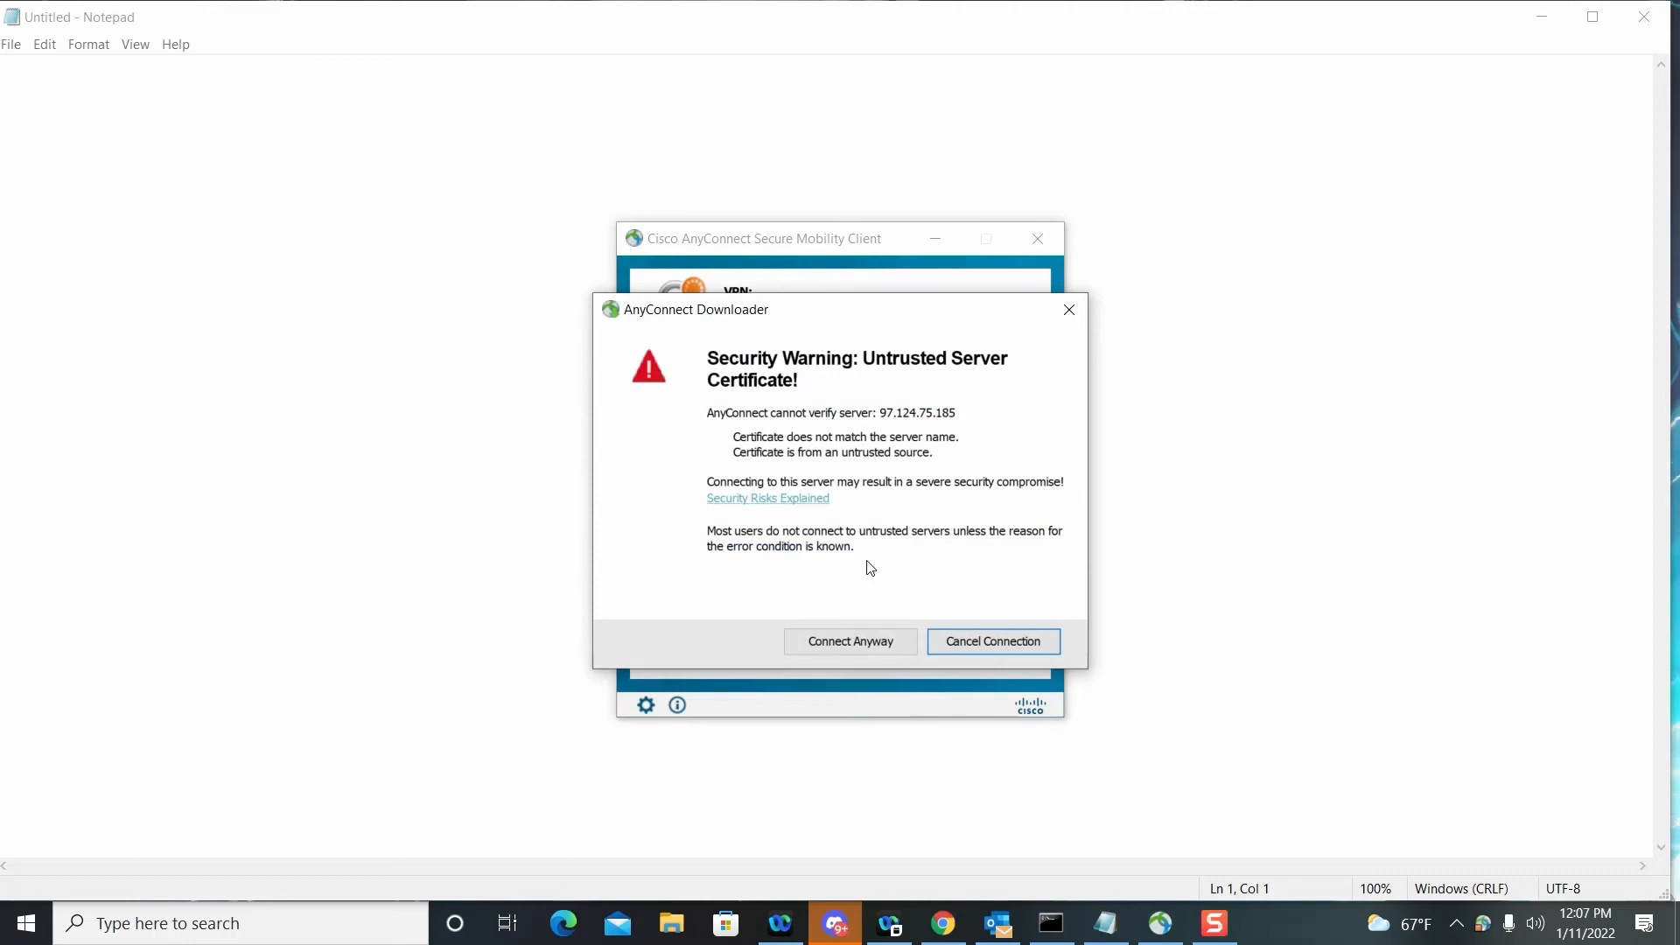
pyautogui.click(859, 646)
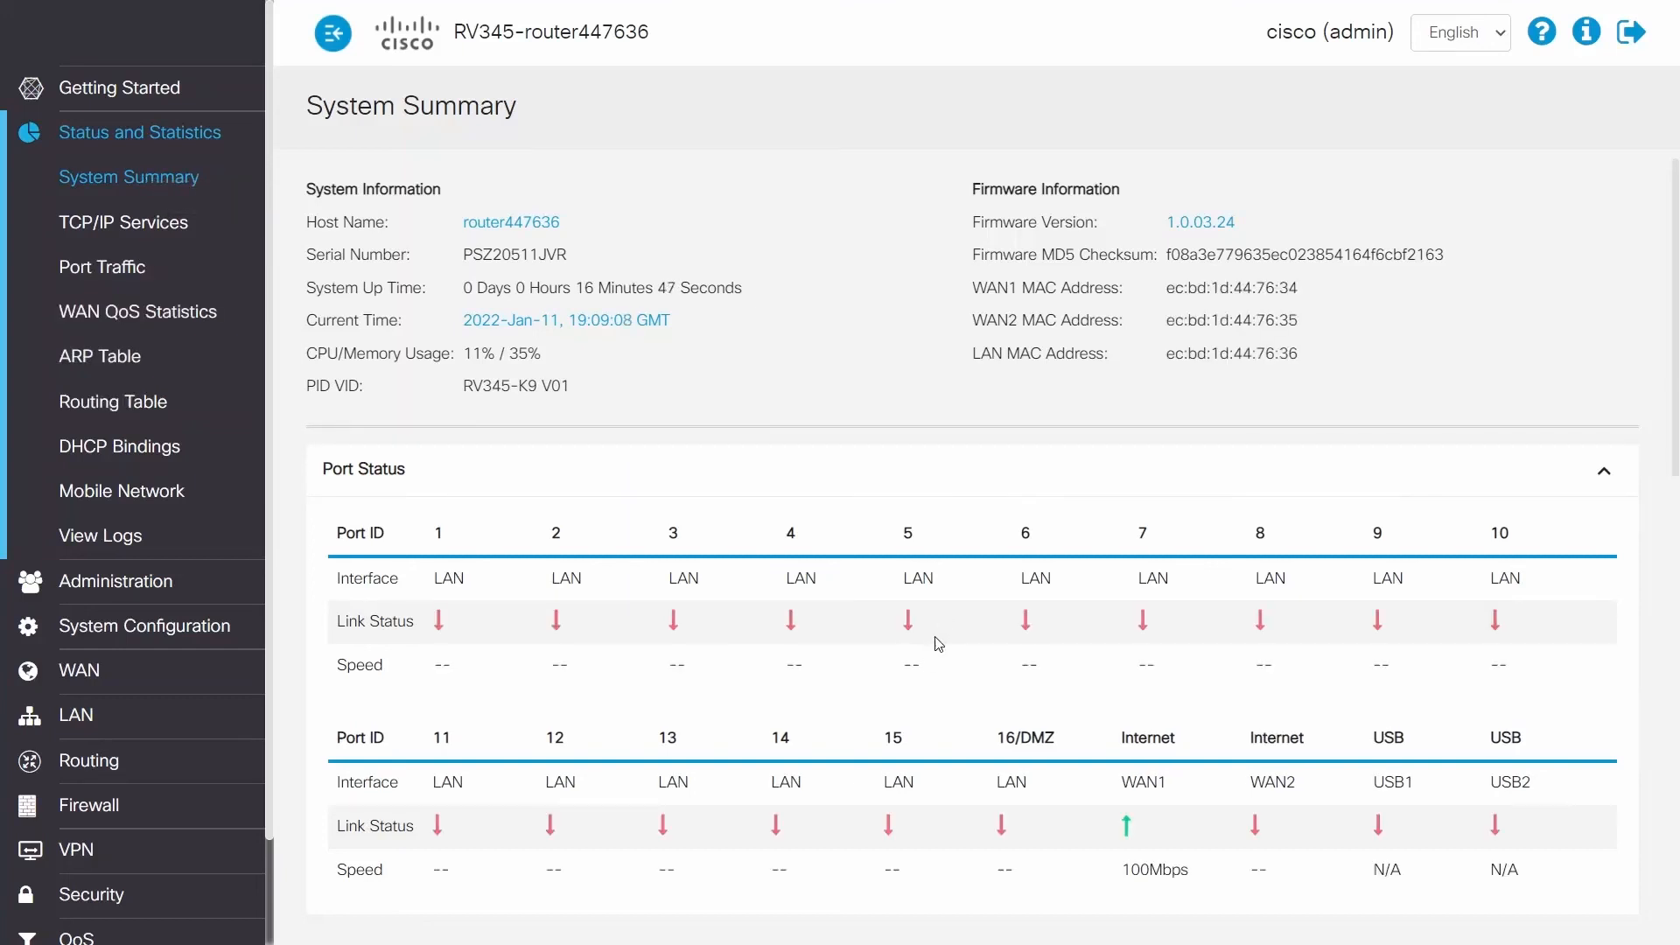
# Step: Switch back to the router's web interface and check the SSLVPN connected sessions under VPN Status in the System Summary
pyautogui.scroll(-7, 927, 648)
pyautogui.scroll(-5, 924, 665)
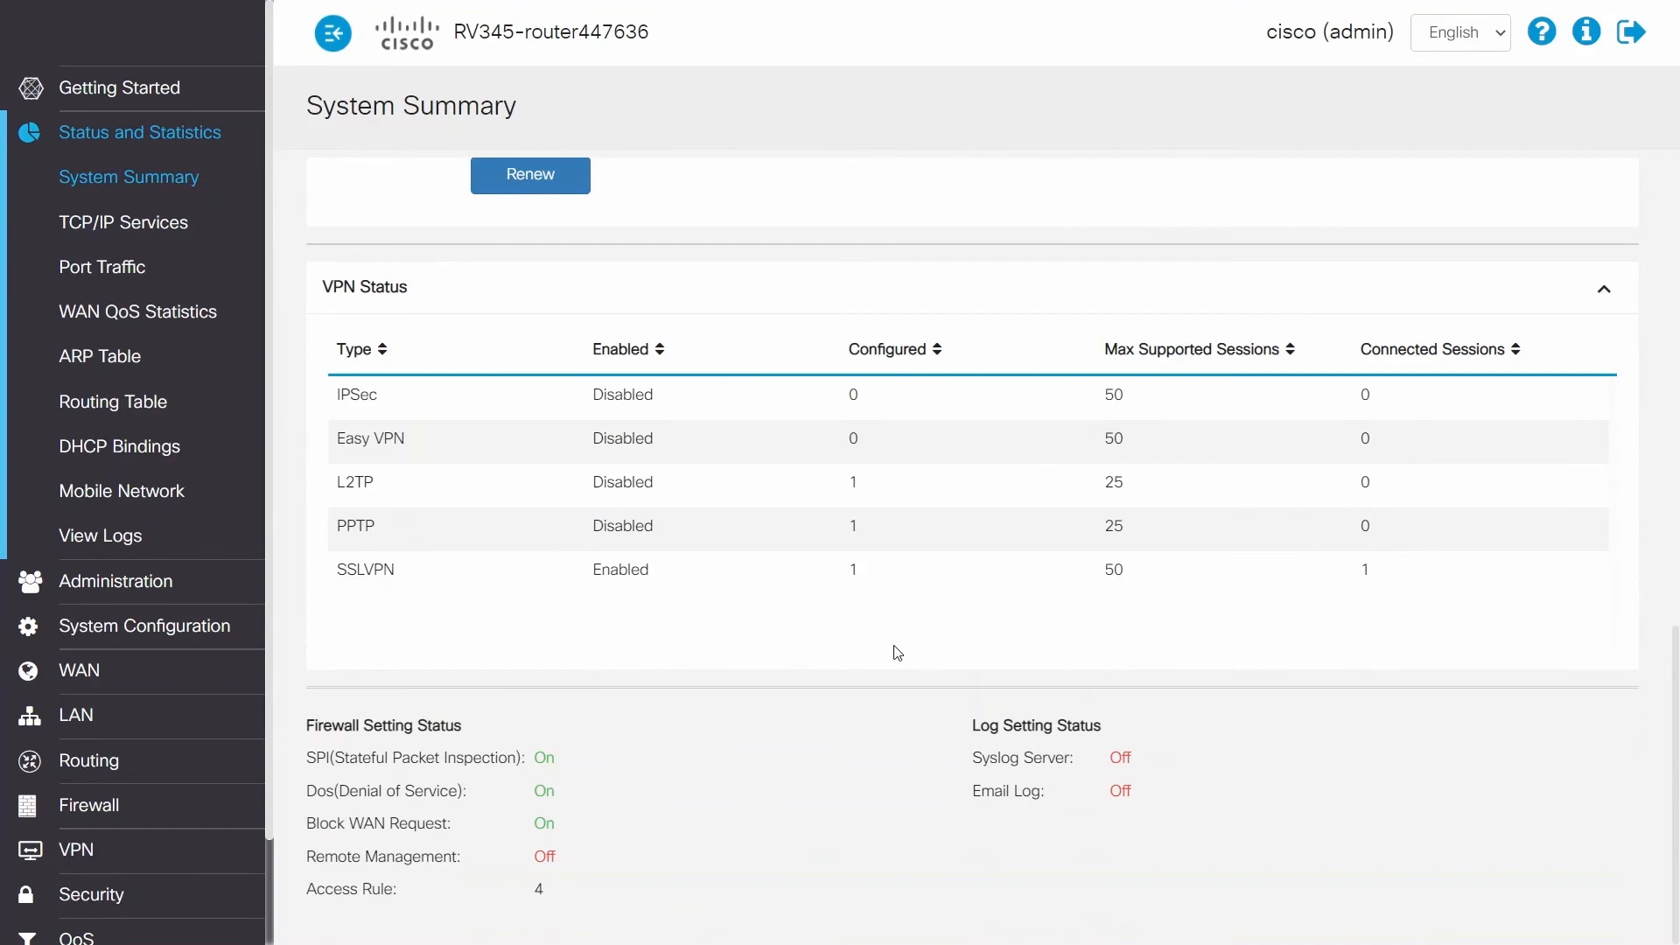